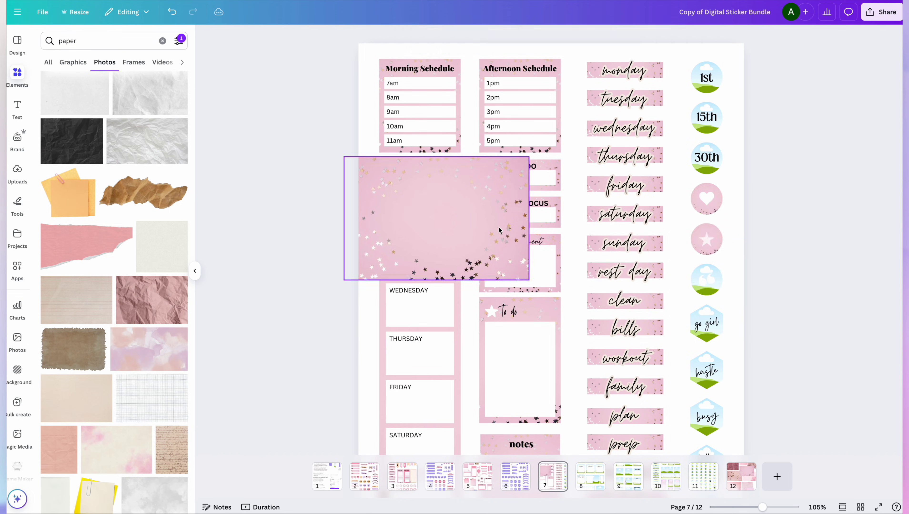
Copy the lavender style onto a circle sticker and the THIS WEEK panel.
drag(499, 230, 700, 89)
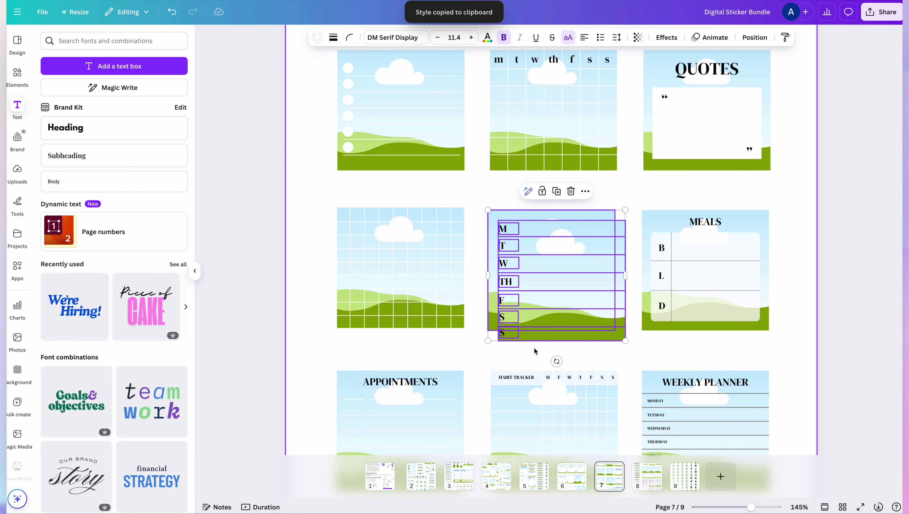
click(509, 233)
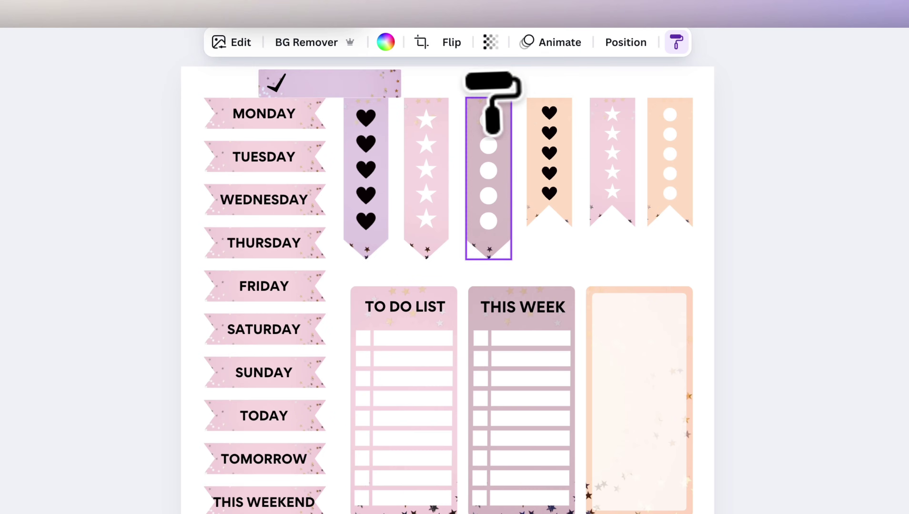
click(492, 132)
click(676, 42)
click(564, 310)
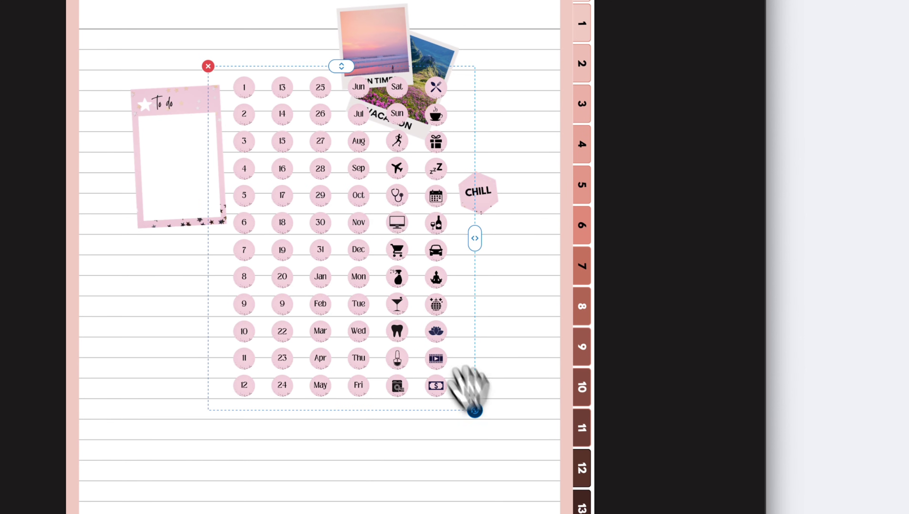
Crop the pasted sticker sheet tightly around the circle stickers.
right_click(415, 308)
click(403, 298)
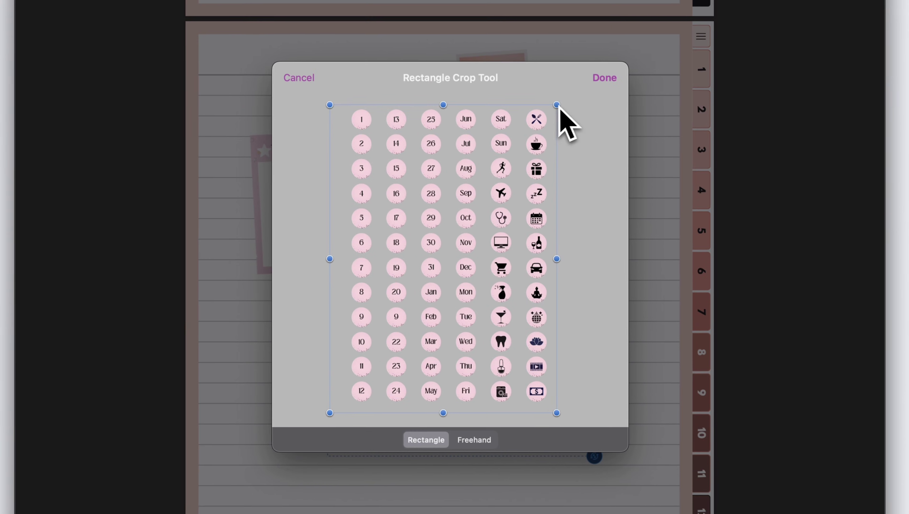
drag(554, 106, 552, 106)
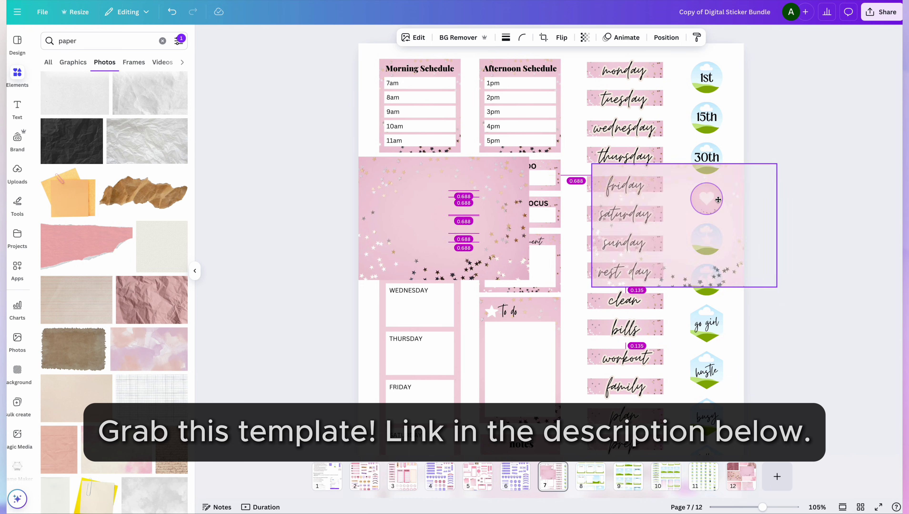
Paste the pink star photo onto page 8 near the bottom-right stickers.
drag(744, 233, 581, 177)
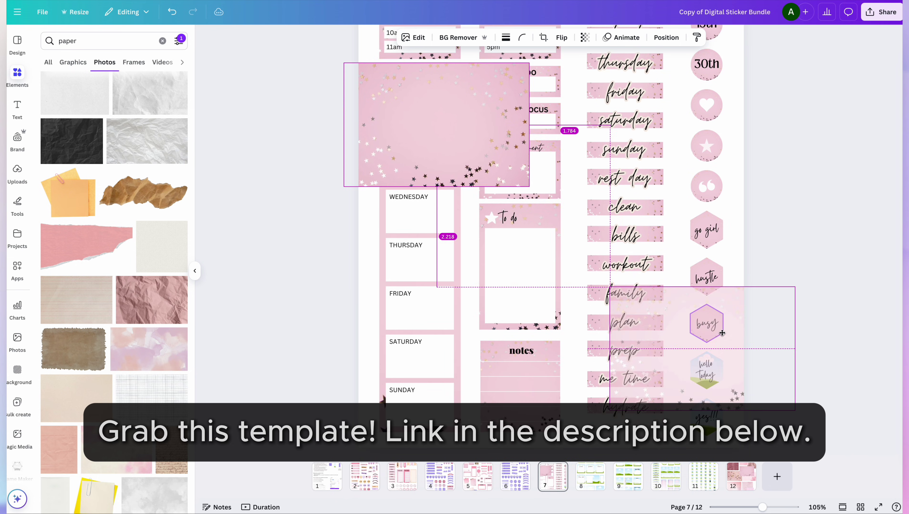
drag(780, 304, 815, 321)
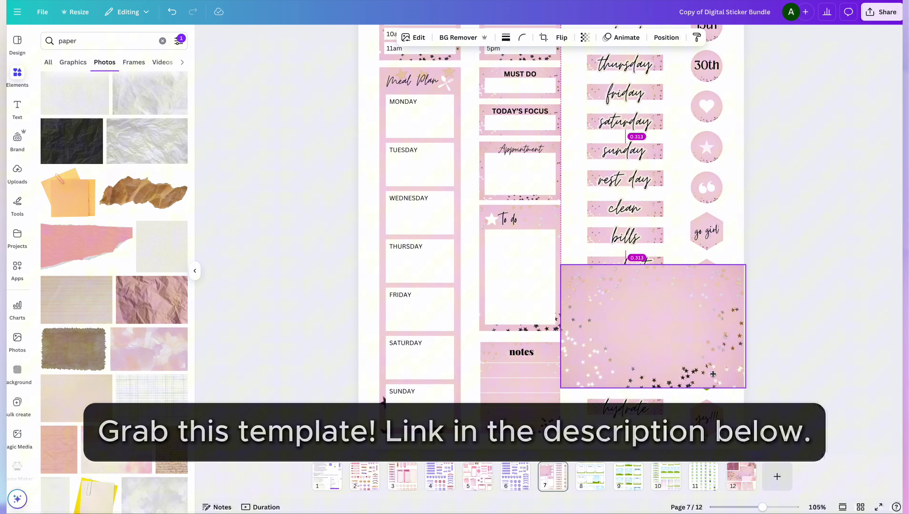
drag(732, 284, 723, 366)
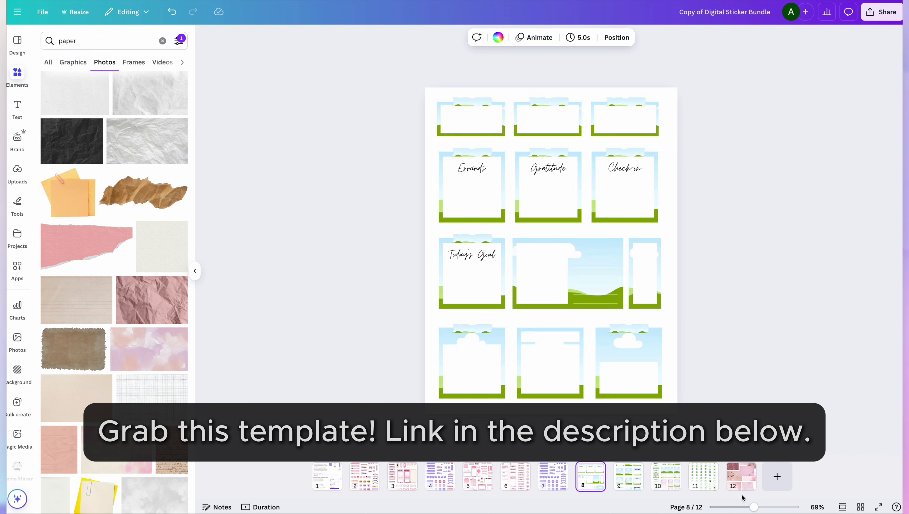
key(ctrl+v)
drag(577, 216, 582, 170)
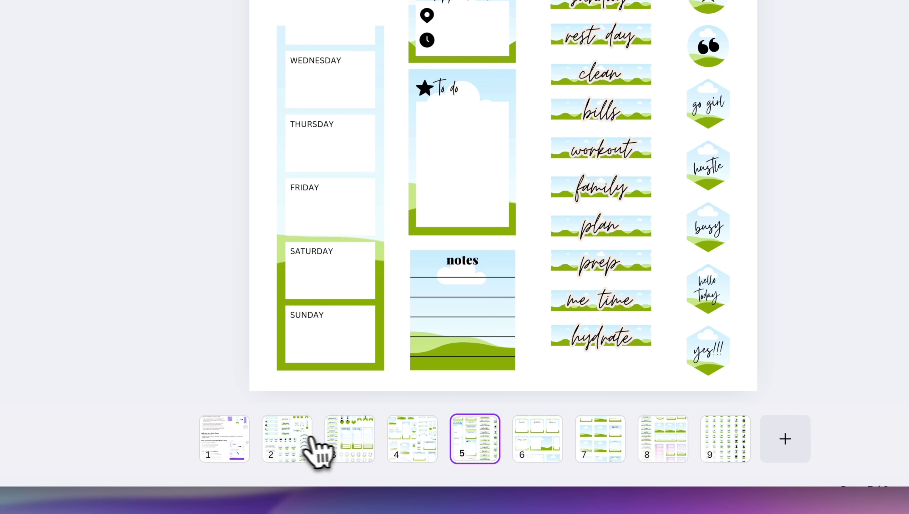
Go to page 3, shrink the CHILL sticker and start cropping the sticker sheet.
click(351, 458)
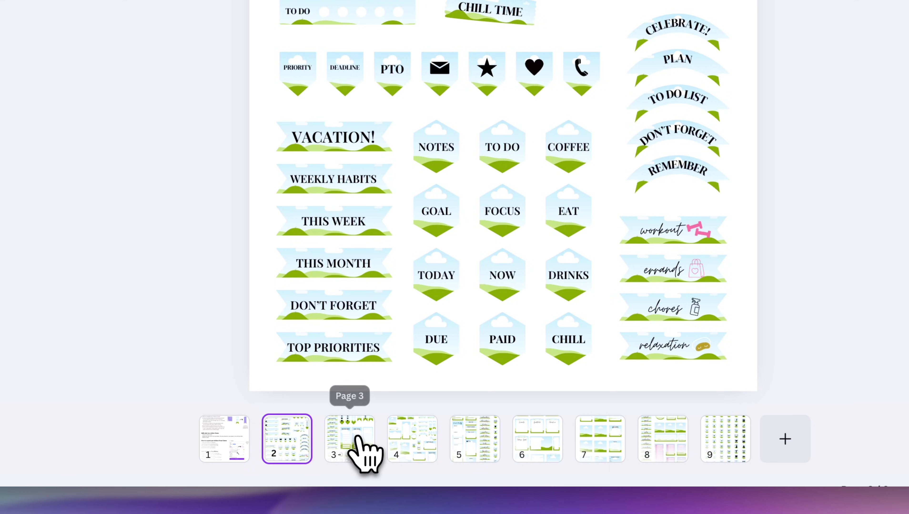
click(366, 455)
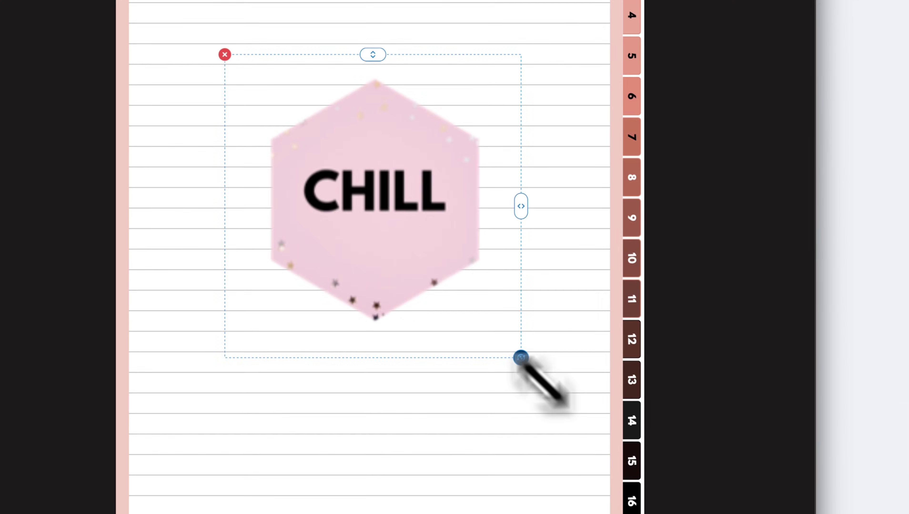
drag(525, 360, 405, 230)
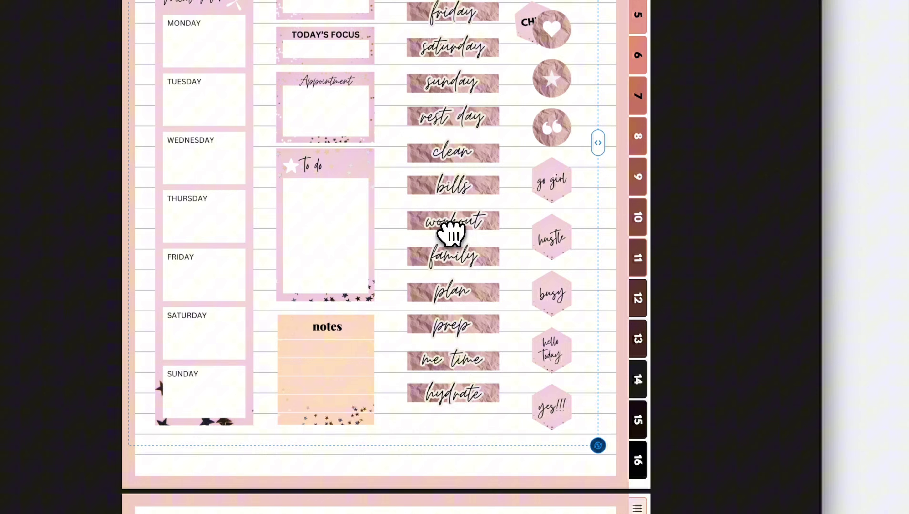
right_click(311, 203)
click(333, 333)
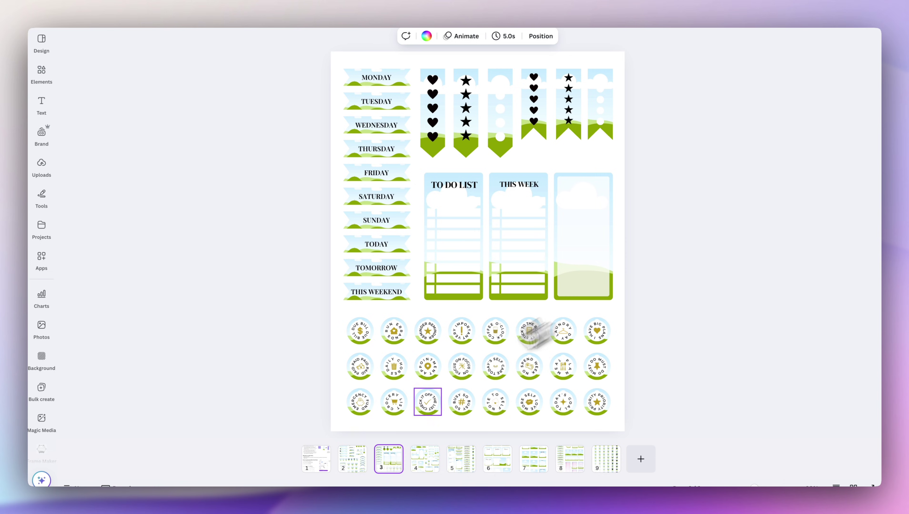
On page 2, drop the recently used pink watercolour image into the THIS WEEK panel.
click(366, 466)
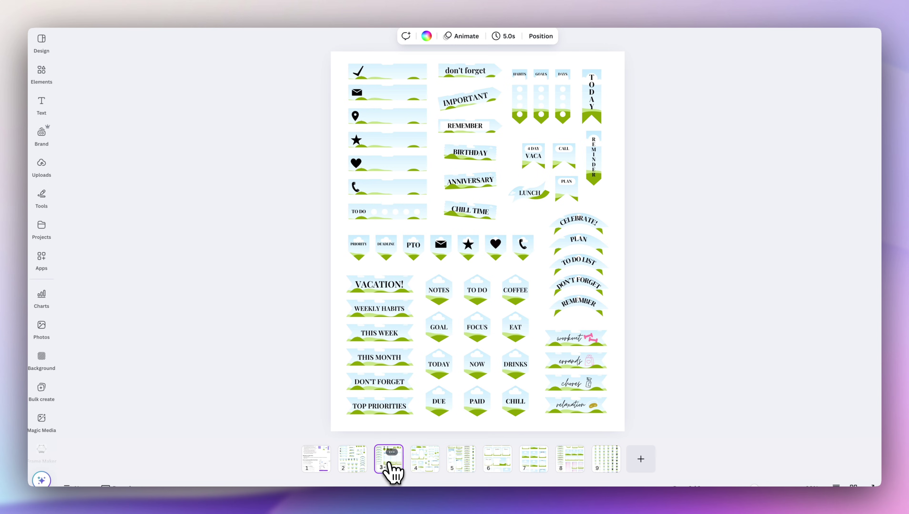
click(478, 187)
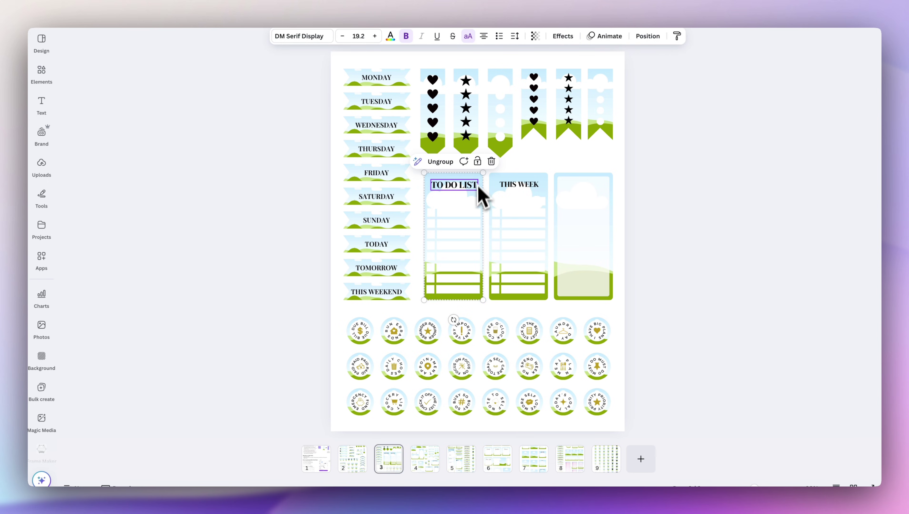
click(495, 331)
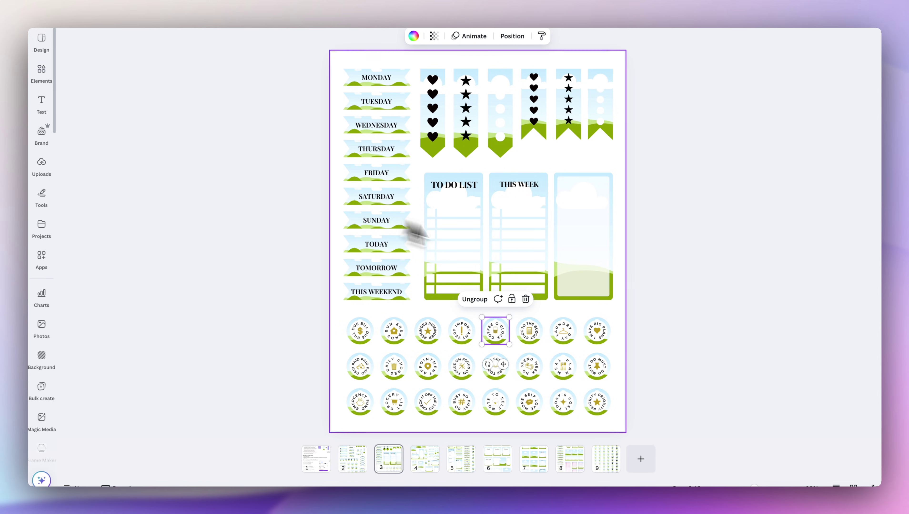
click(50, 76)
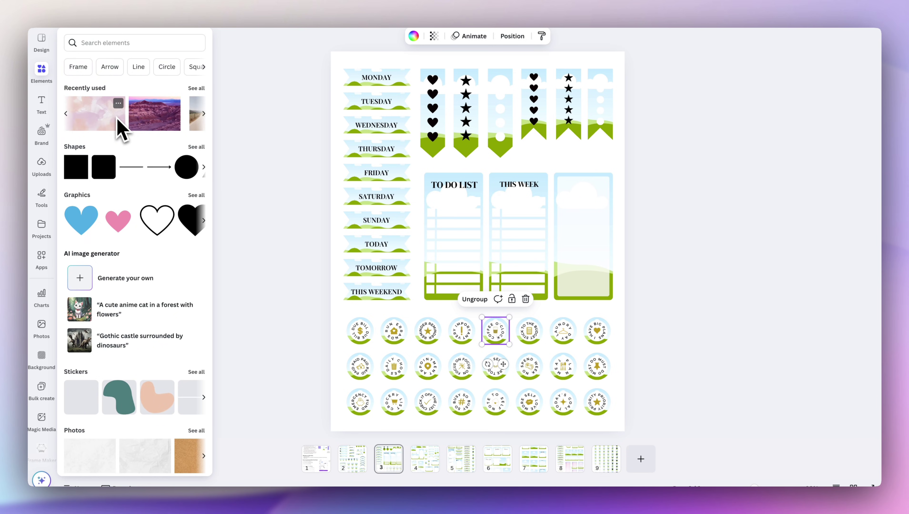
drag(119, 128, 504, 187)
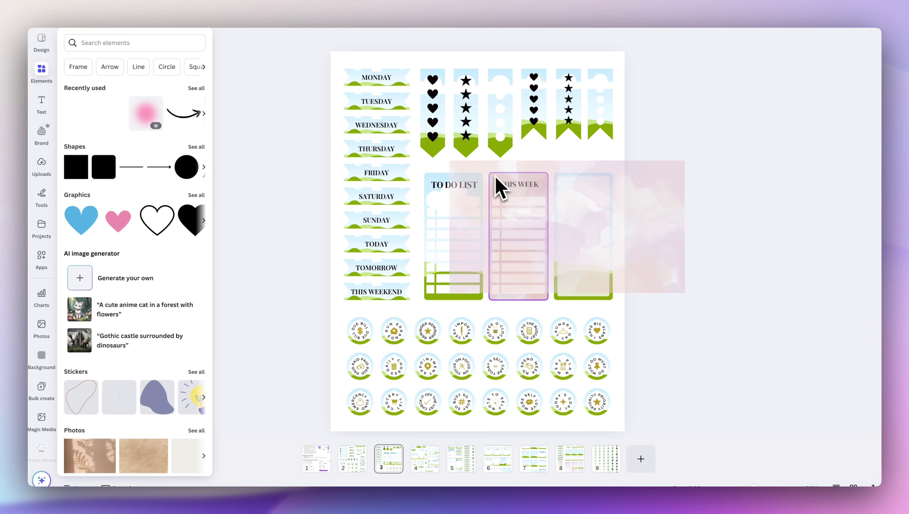
drag(504, 188, 518, 187)
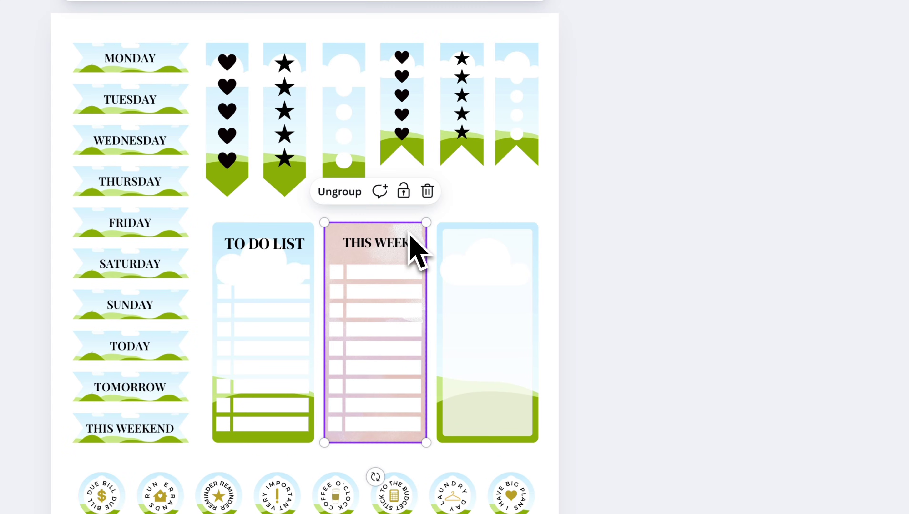
Slide the pink image within the THIS WEEK panel until it sits nicely.
double_click(495, 182)
drag(495, 182, 260, 182)
drag(242, 250, 453, 253)
key(Escape)
double_click(520, 249)
drag(520, 248, 353, 250)
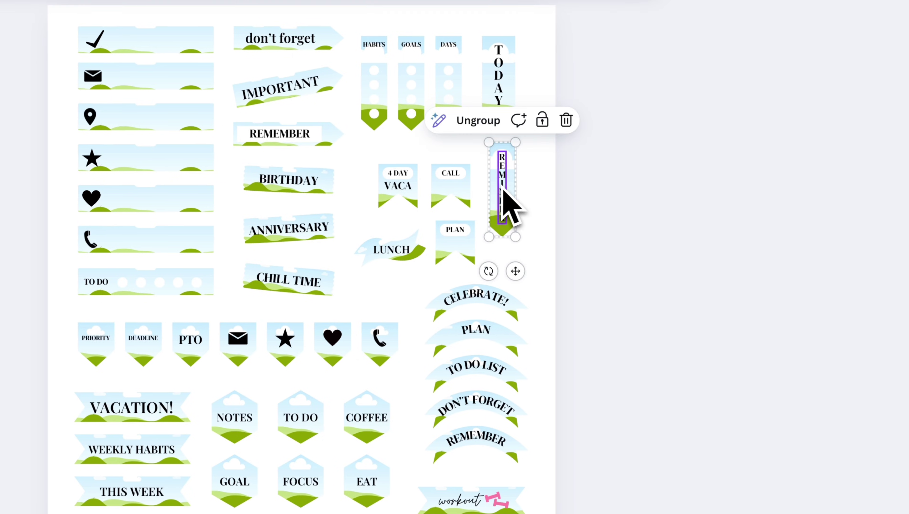
Ungroup the IMPORTANT sticker and change its Playfair Display heading font to League Spartan.
click(450, 196)
click(396, 185)
click(288, 179)
click(314, 290)
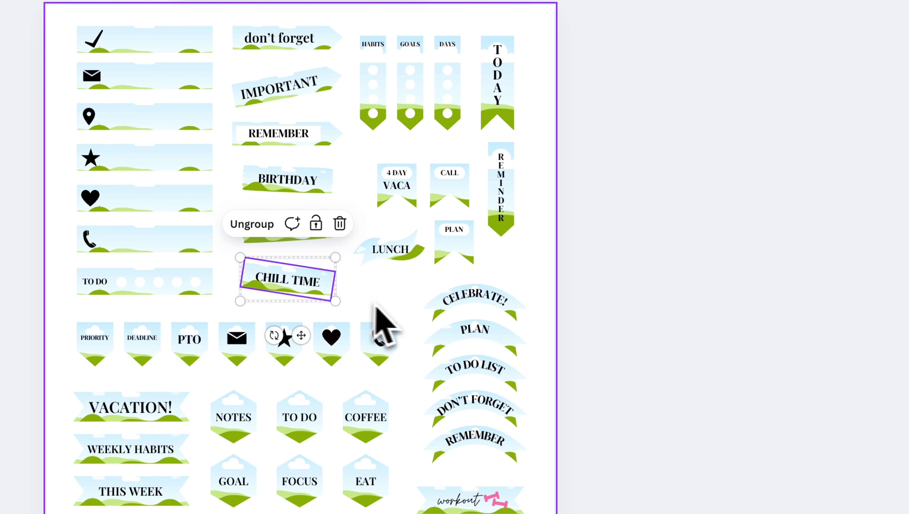
click(279, 180)
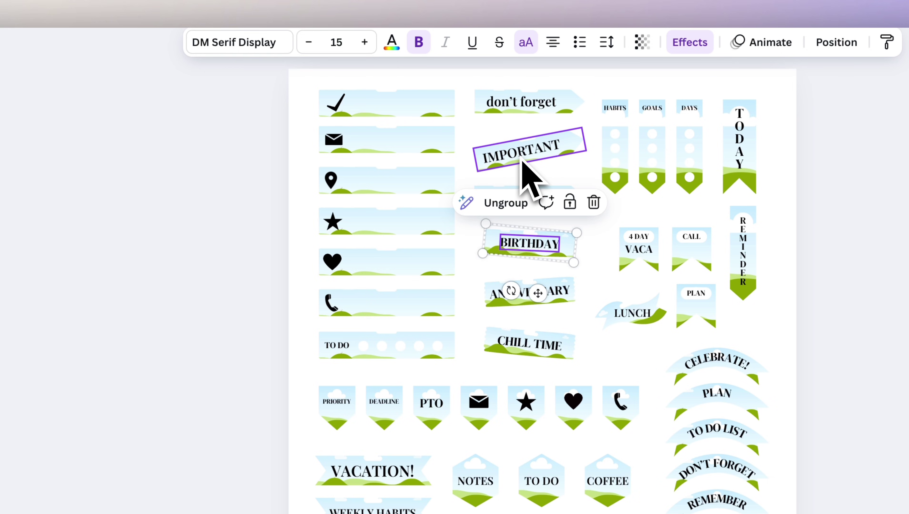
click(522, 160)
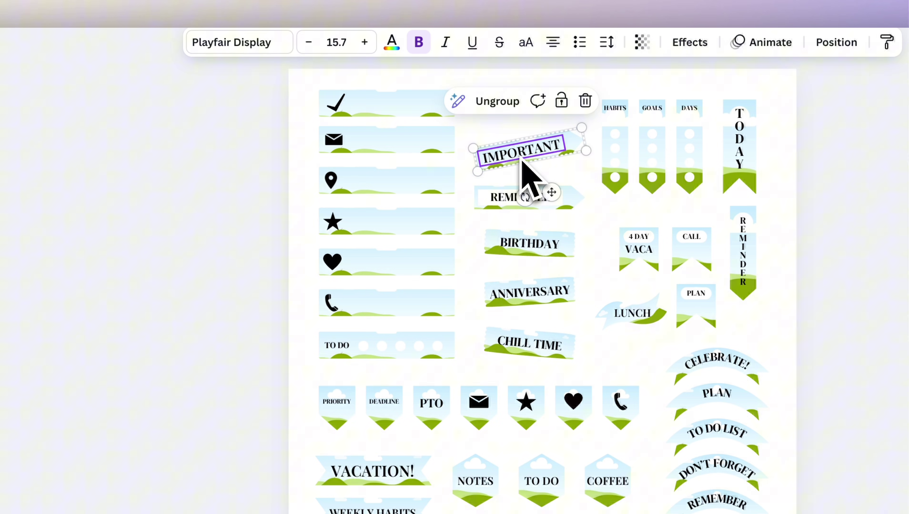
click(506, 104)
click(252, 42)
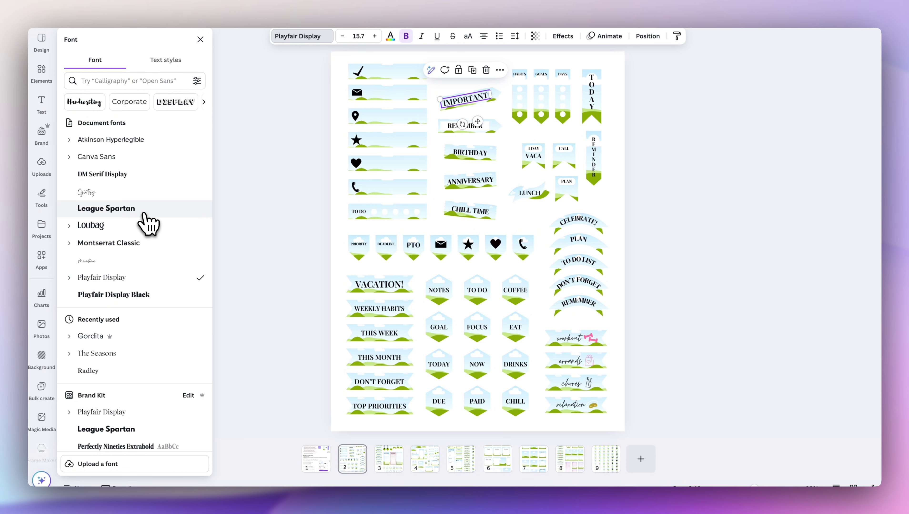
click(144, 214)
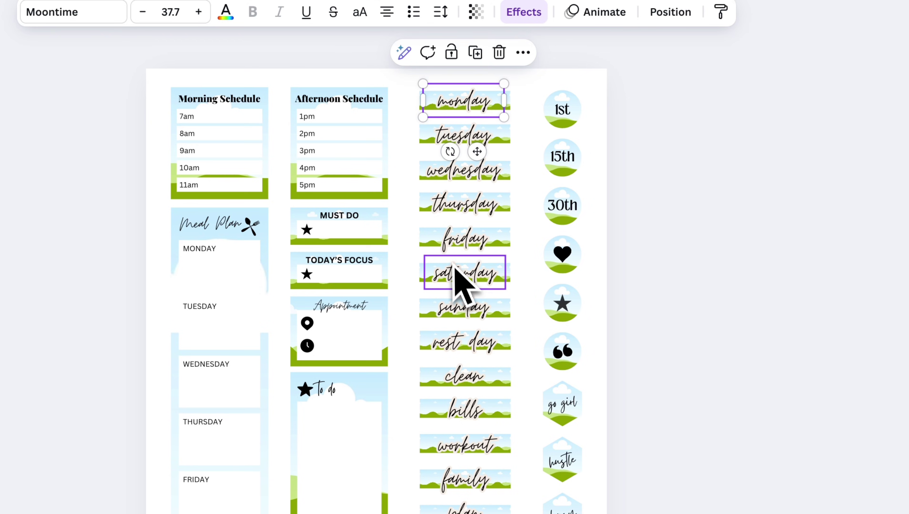
Check the friday sticker and TUESDAY–THURSDAY meal-plan labels, then review page 2 and clear the selection.
click(467, 246)
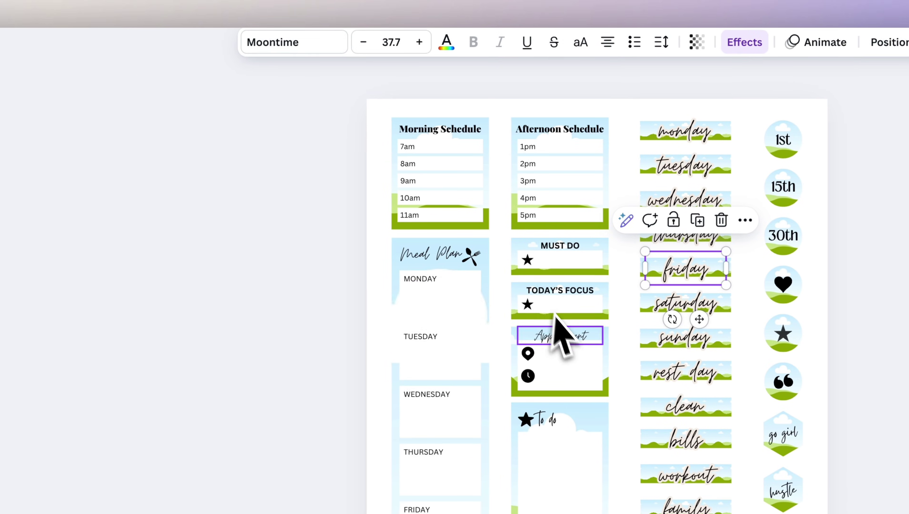
click(224, 422)
click(400, 298)
click(402, 236)
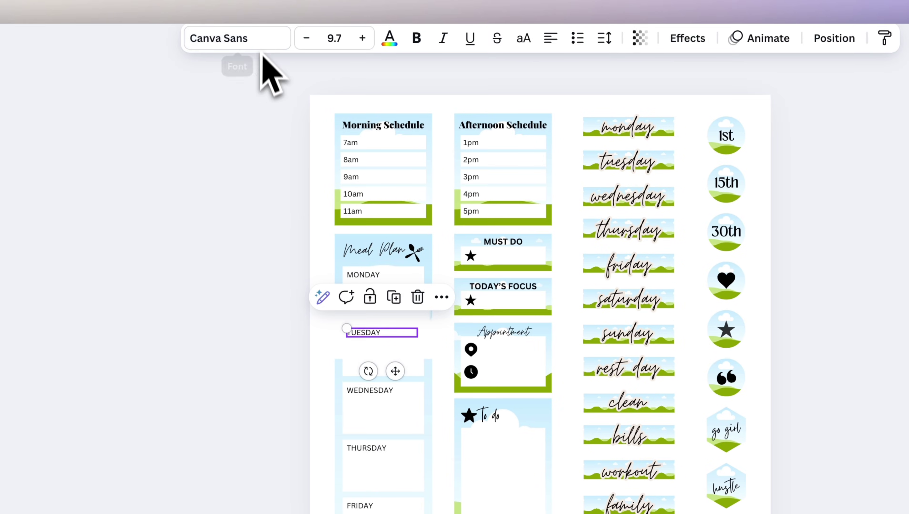
click(318, 145)
click(628, 175)
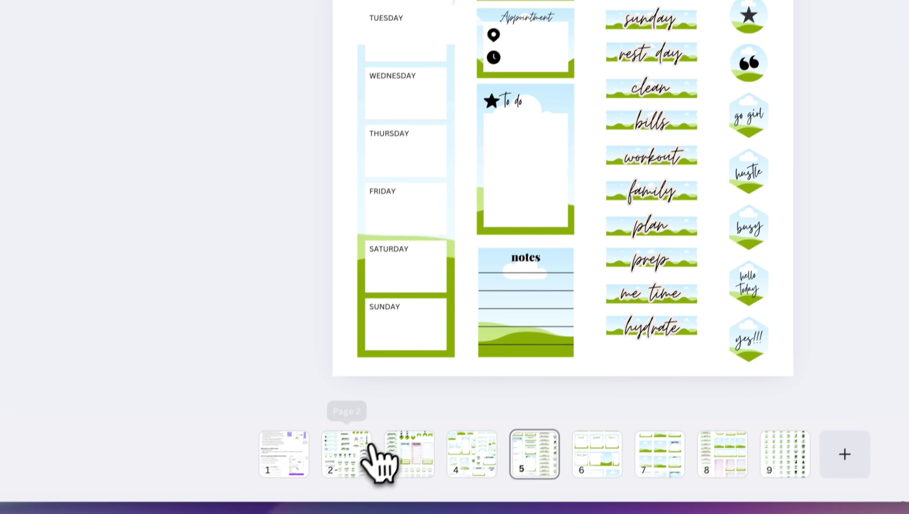
click(369, 446)
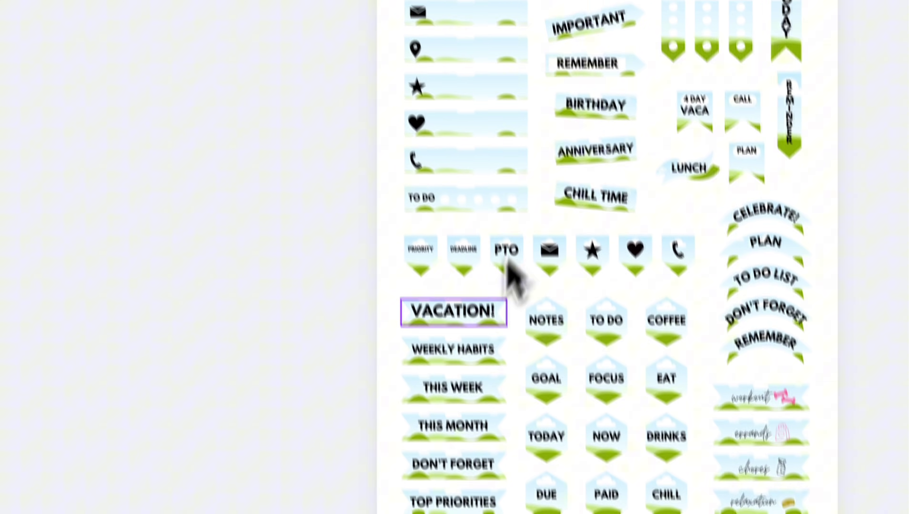
click(476, 362)
click(893, 320)
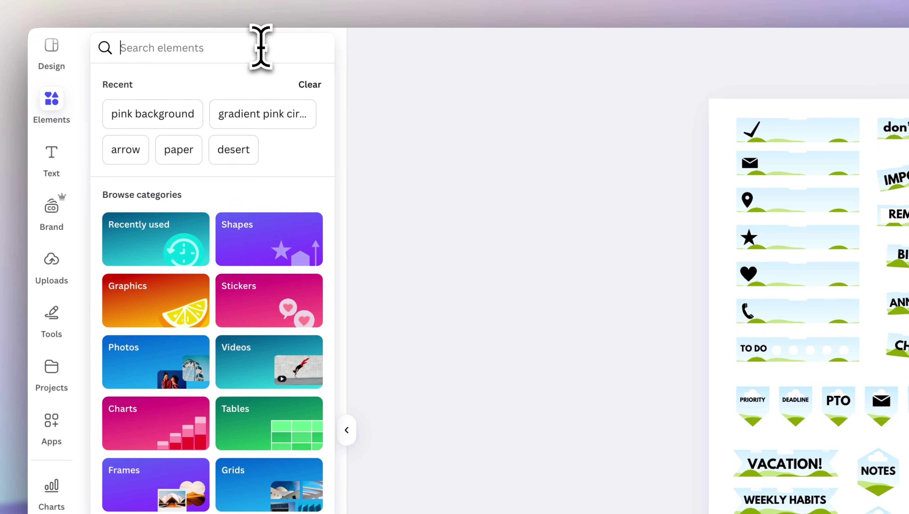
Search Elements for 'pink background' under Photos and add the pink star confetti photo.
text(pink backgrou)
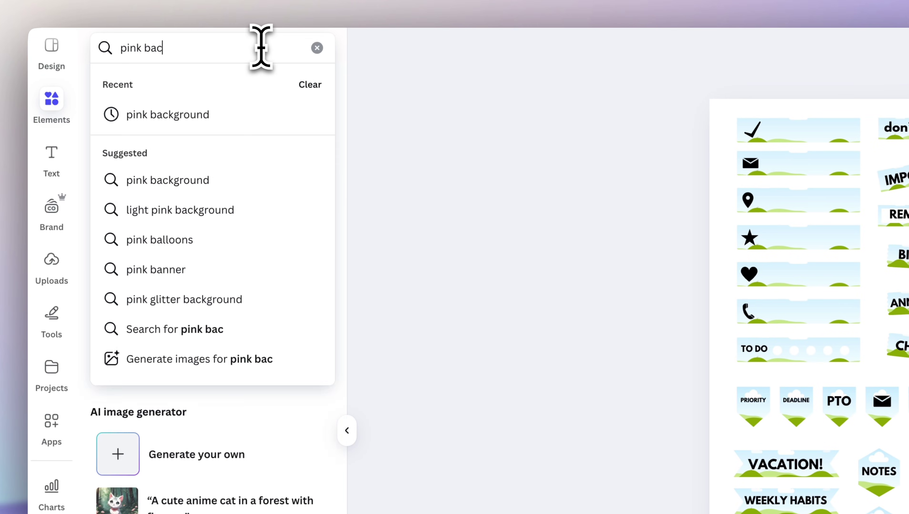
text(nd)
key(Return)
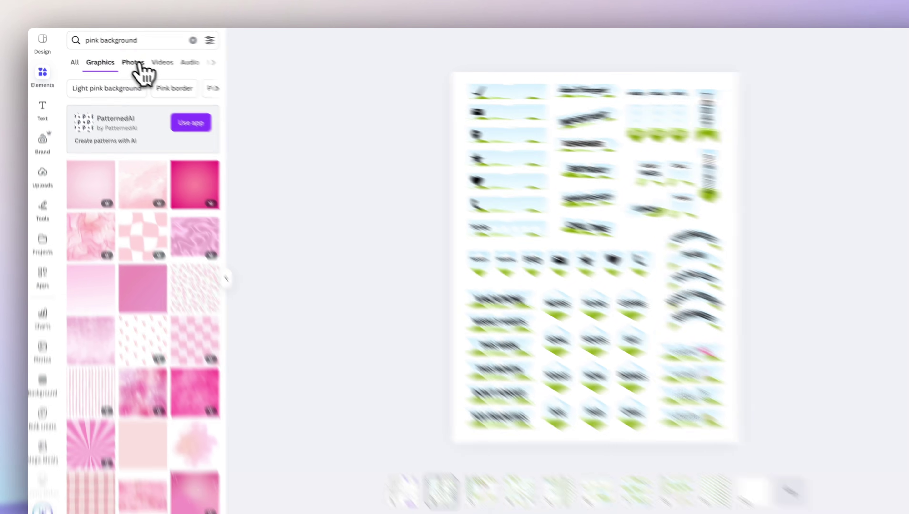
click(128, 61)
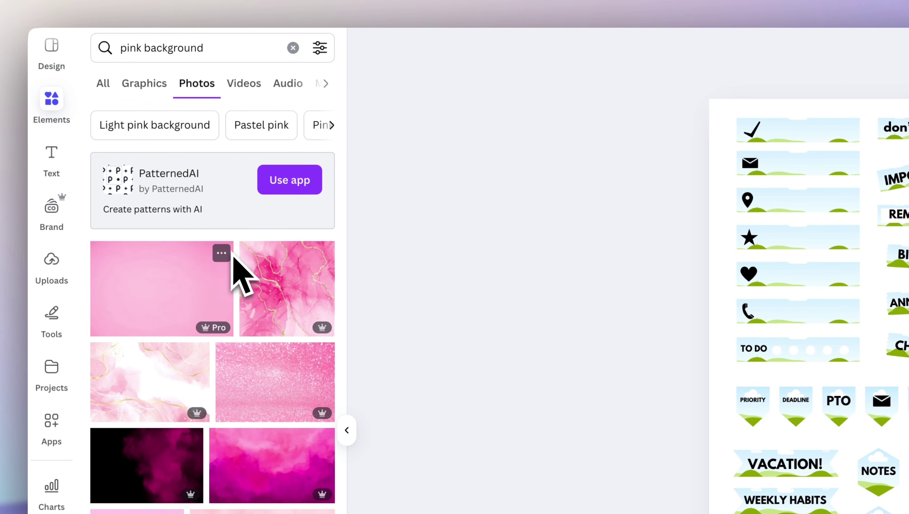
scroll(306, 288, down, 10)
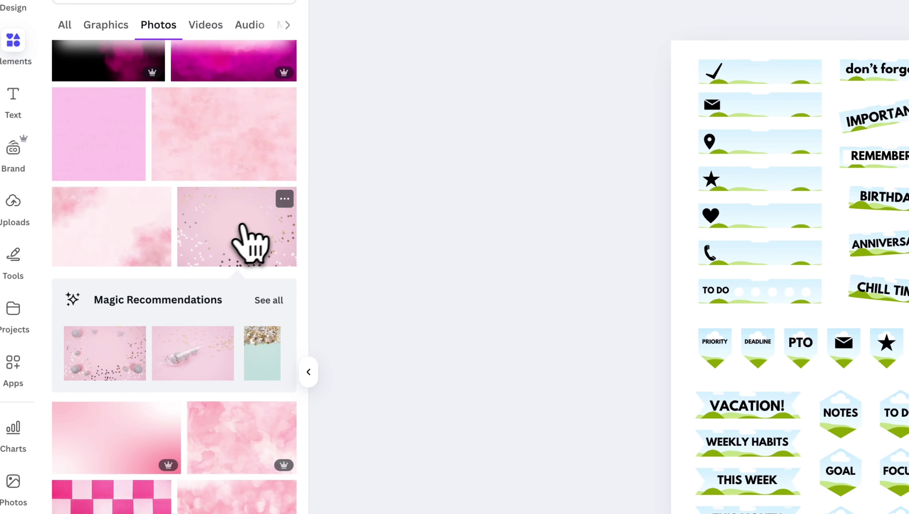
click(284, 288)
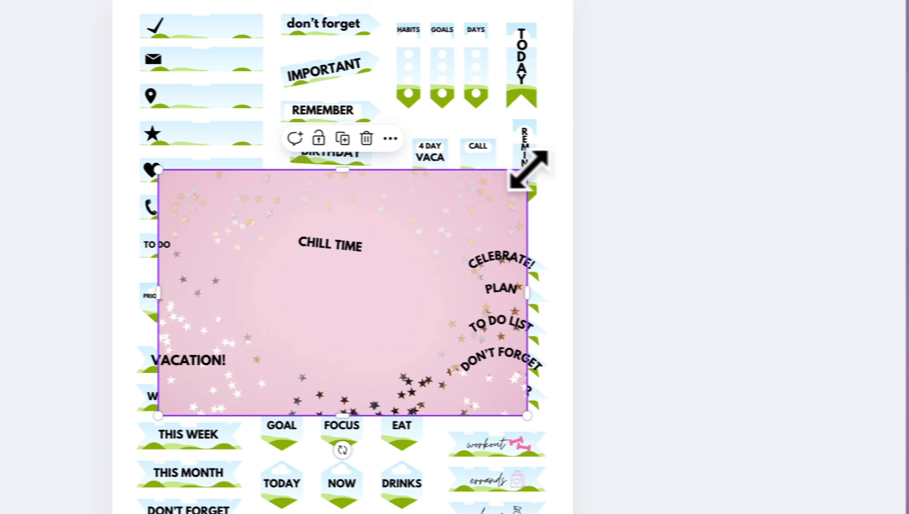
Shrink the pink star photo and move it across the sheet toward the top banners.
drag(525, 170, 388, 246)
drag(344, 294, 391, 268)
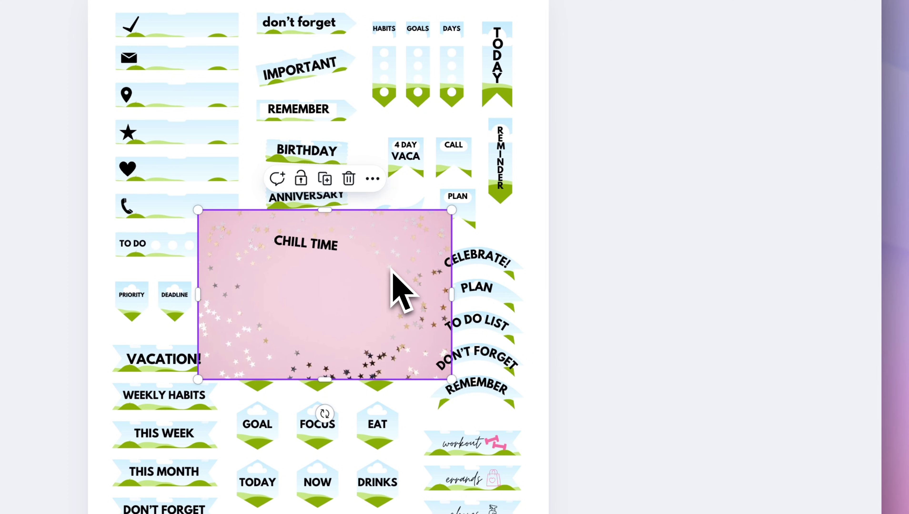
click(549, 298)
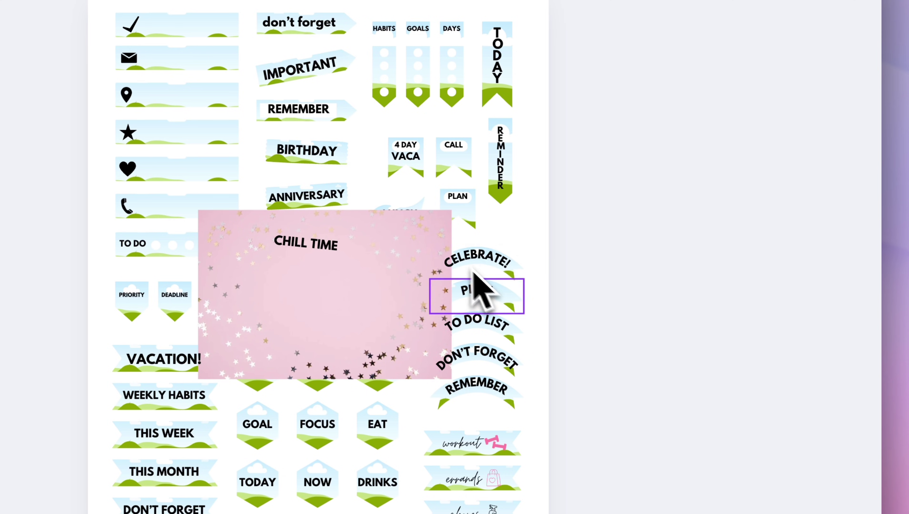
drag(294, 276, 277, 273)
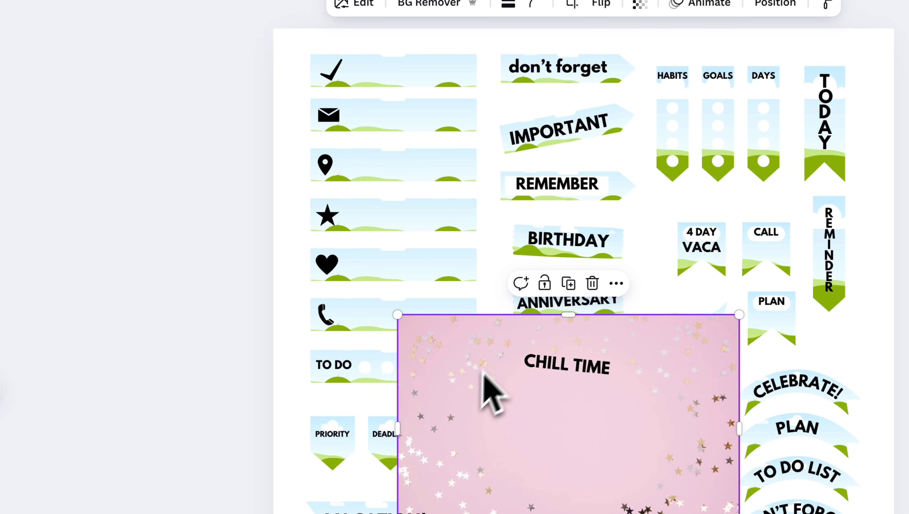
drag(459, 396, 833, 359)
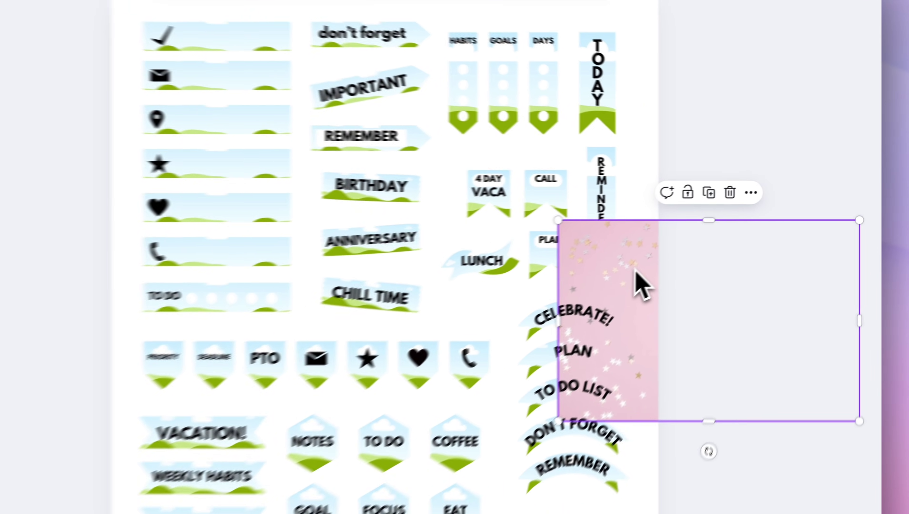
drag(723, 240, 719, 229)
drag(604, 284, 480, 85)
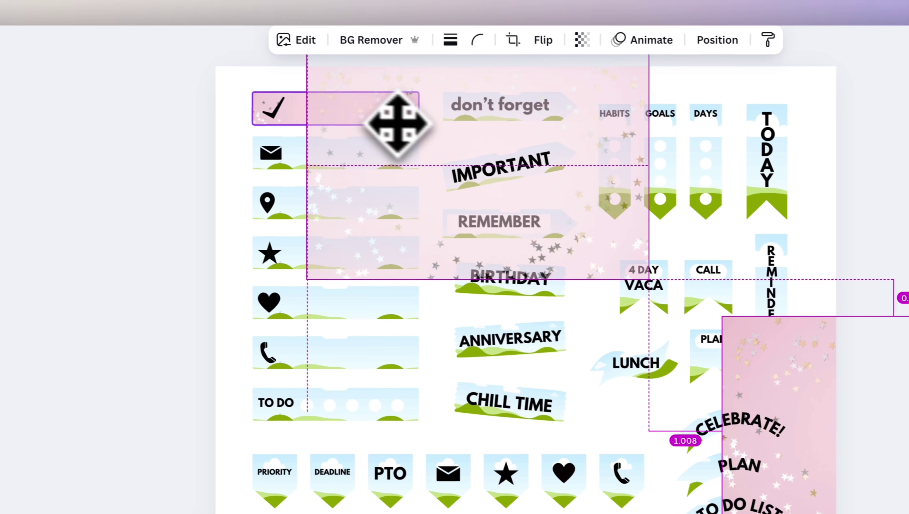
drag(397, 125, 380, 117)
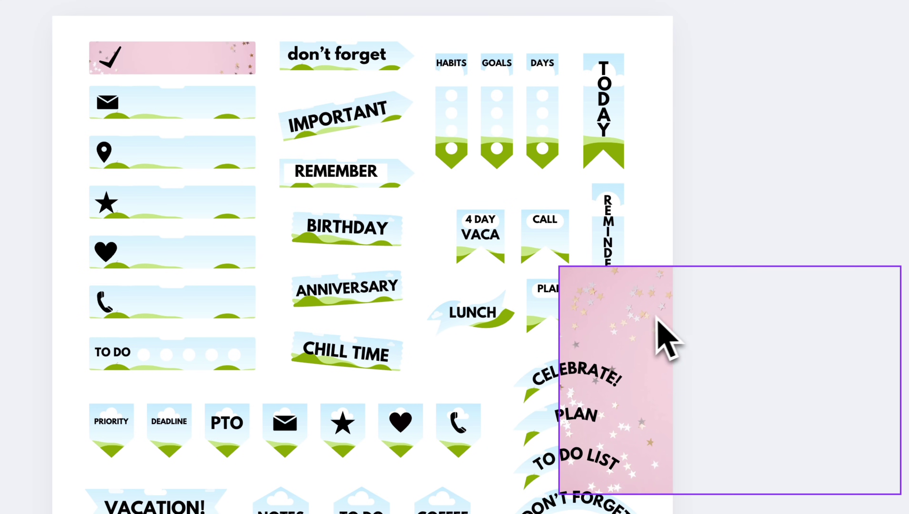
Fill the mail, location-pin and heart banners and the PRIORITY and DEADLINE tags with the pink photo.
drag(656, 333, 274, 112)
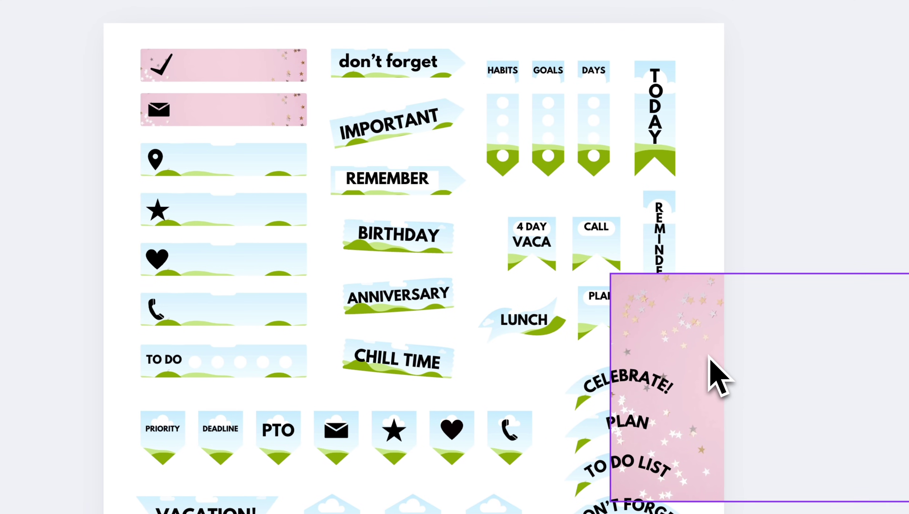
drag(716, 374, 286, 154)
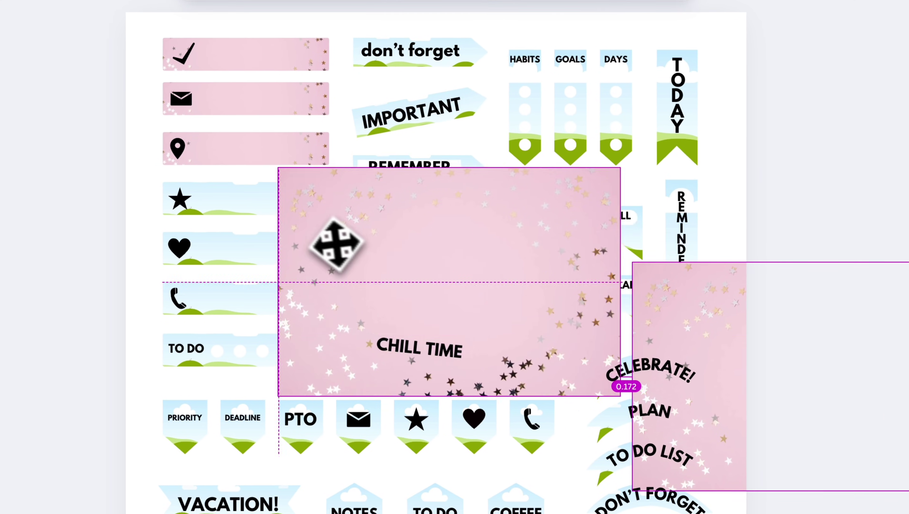
drag(673, 341, 279, 242)
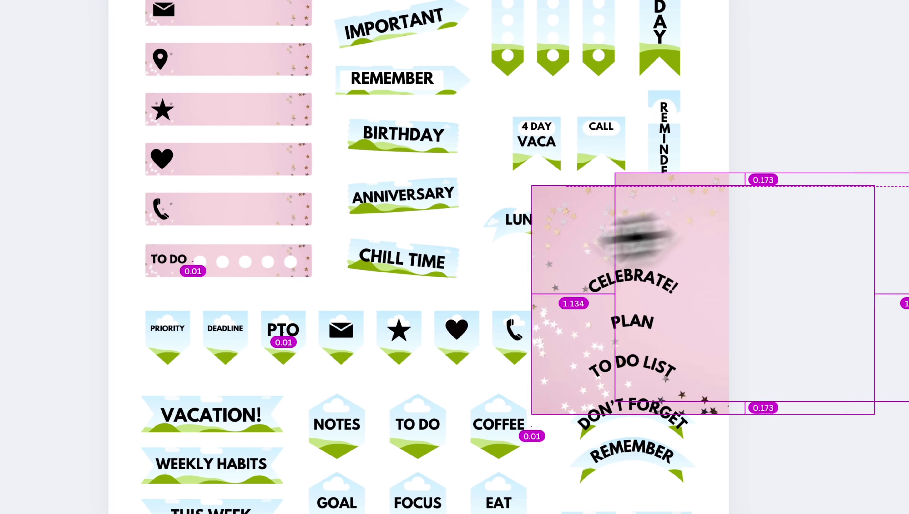
drag(635, 236, 194, 341)
drag(655, 274, 223, 317)
drag(268, 283, 271, 288)
drag(717, 252, 410, 308)
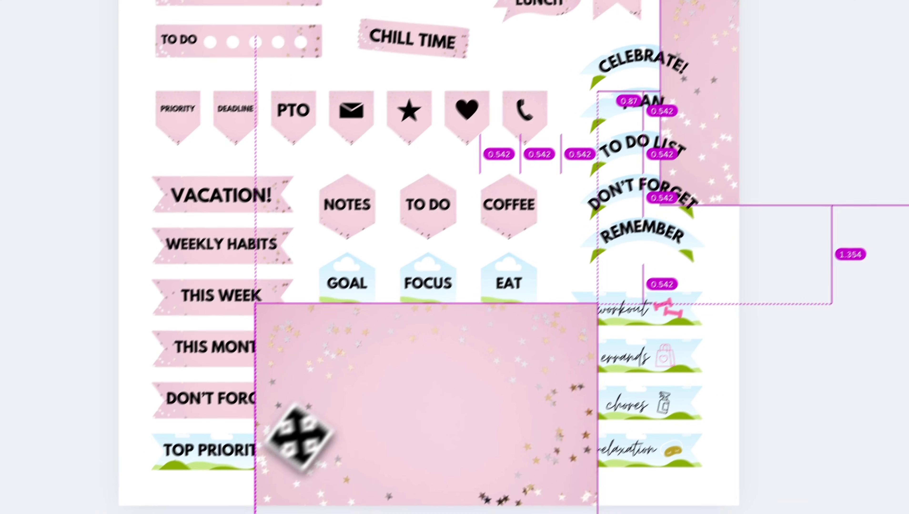
Fill the EAT and NOW hexagons and the remaining lower stickers with the pink star photo.
drag(299, 438, 288, 446)
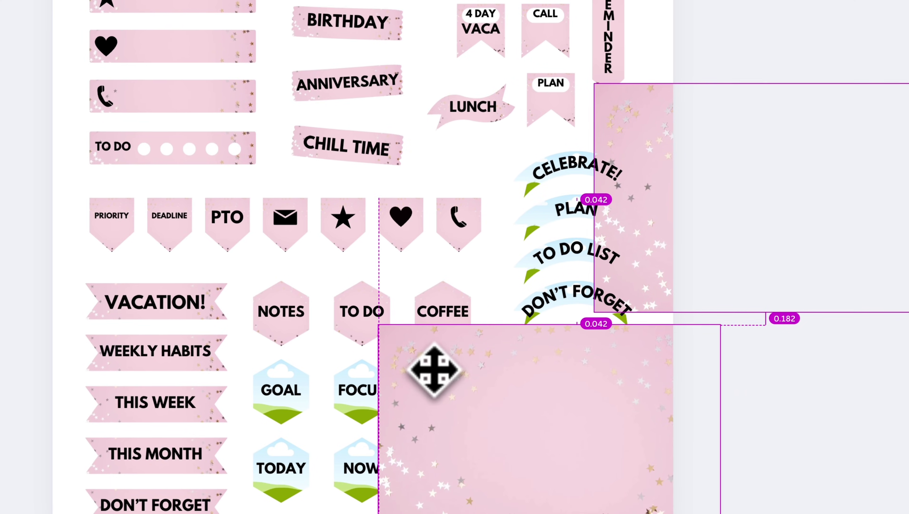
drag(434, 369, 448, 377)
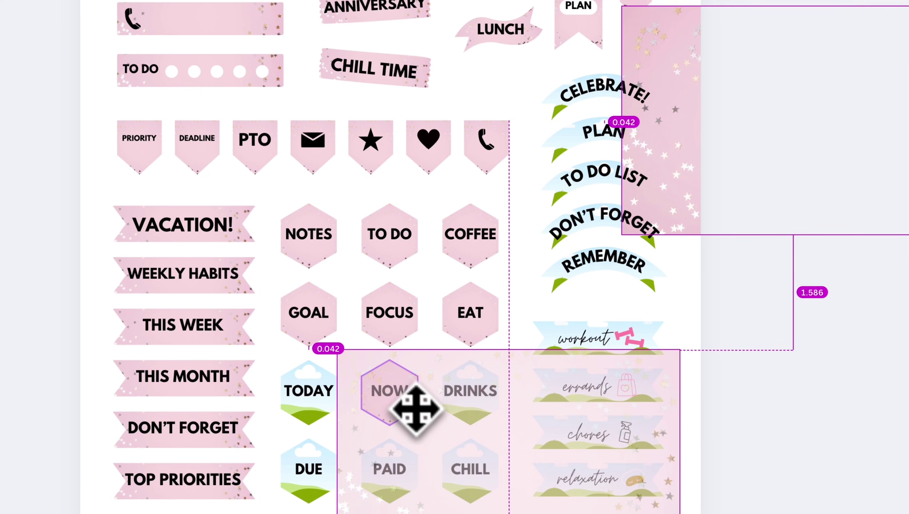
drag(416, 409, 418, 408)
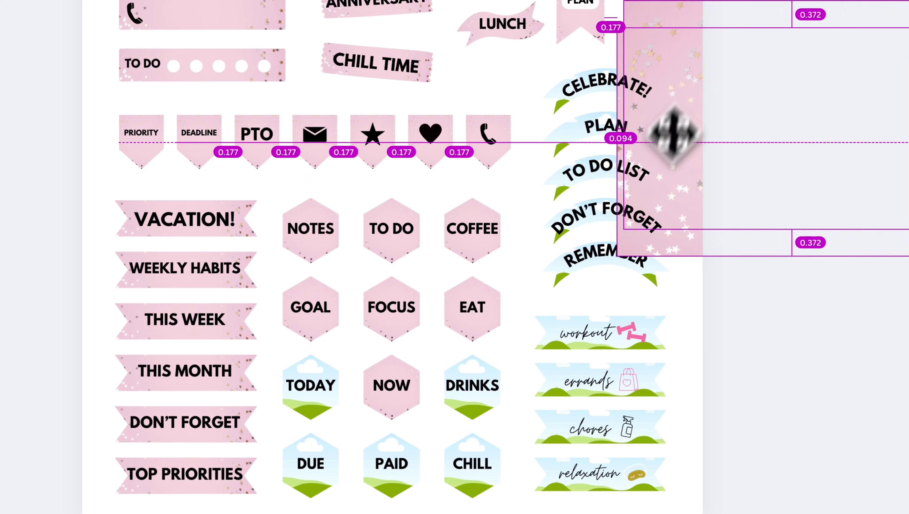
drag(661, 169, 517, 66)
drag(498, 194, 525, 210)
scroll(531, 221, up, 3)
drag(504, 176, 456, 219)
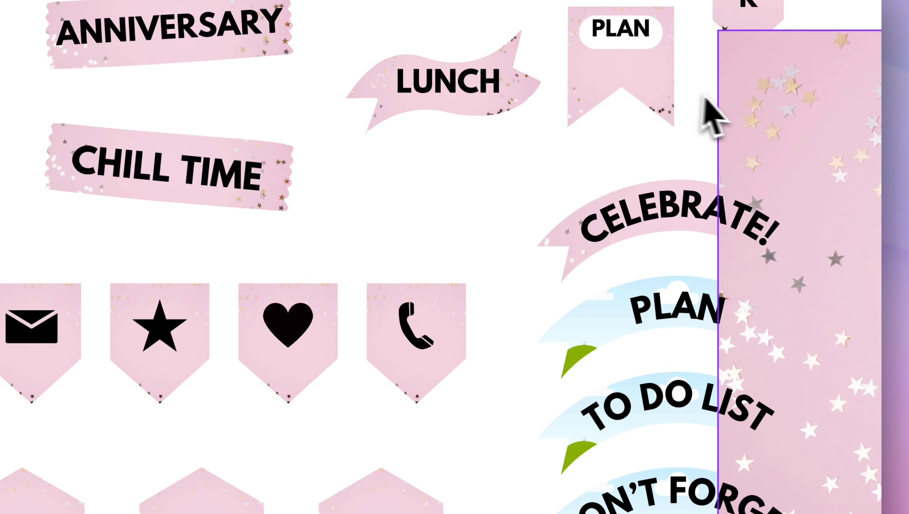
scroll(704, 97, right, 5)
mouse_move(504, 304)
drag(635, 147, 487, 307)
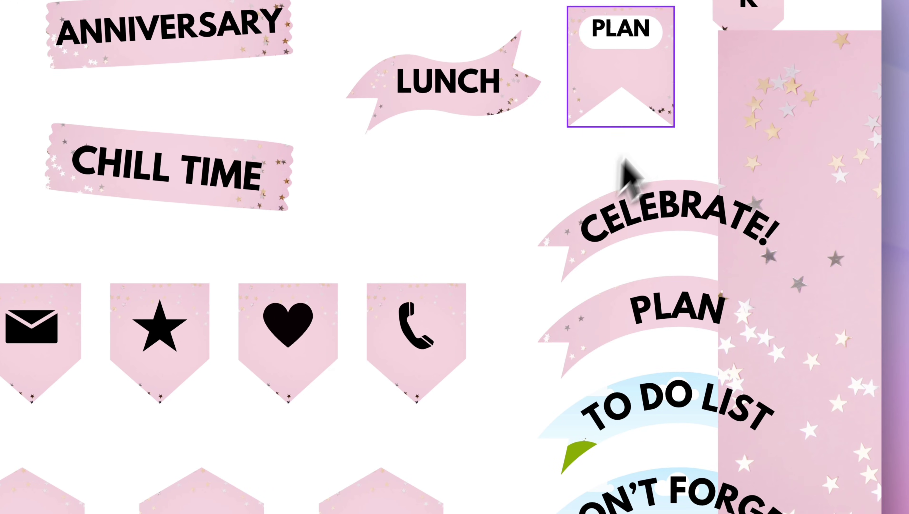
drag(766, 77, 742, 155)
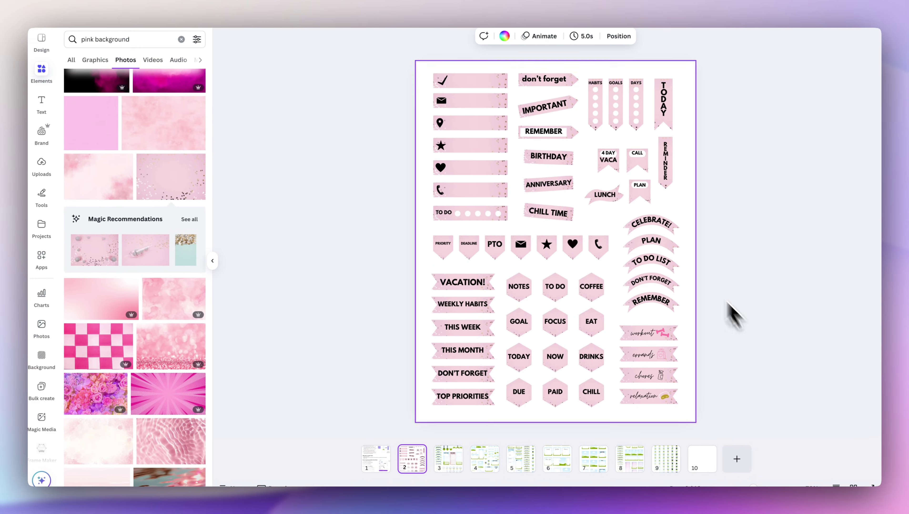
Apply the Fresco filter to the check-mark banner to tint it lavender.
click(484, 80)
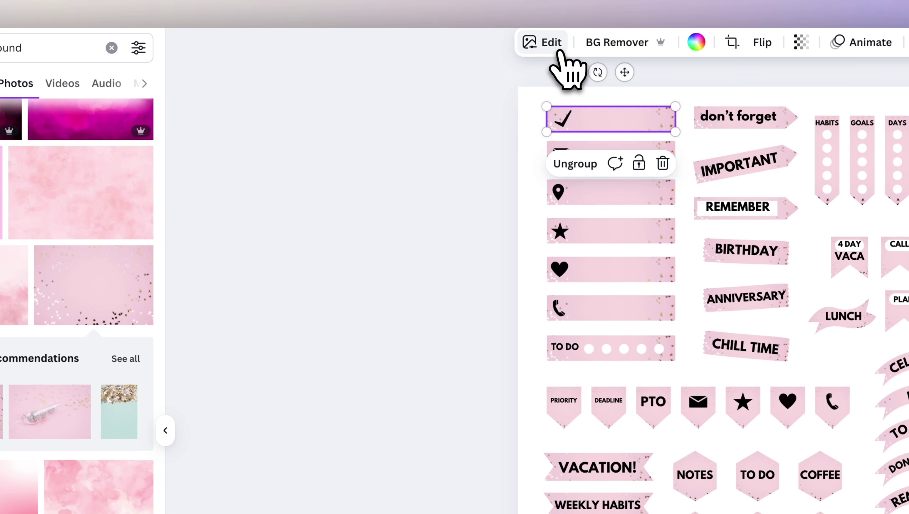
click(556, 42)
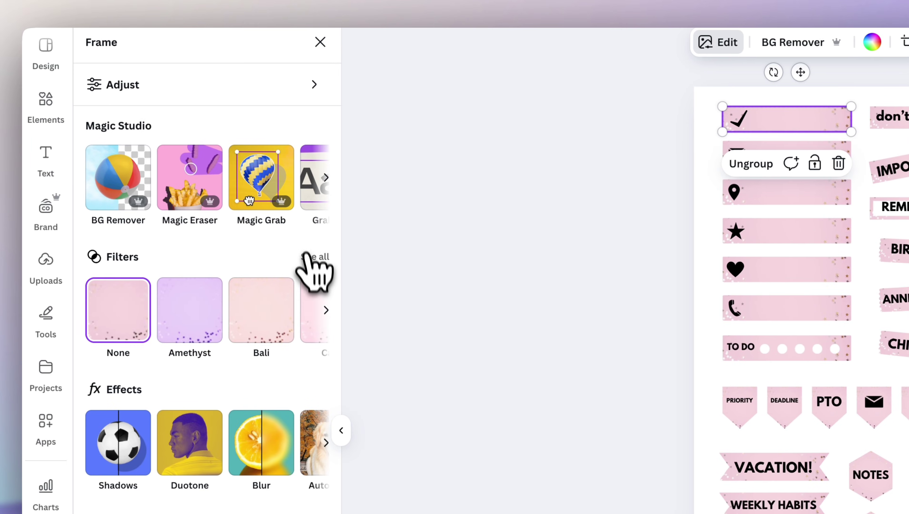
click(144, 257)
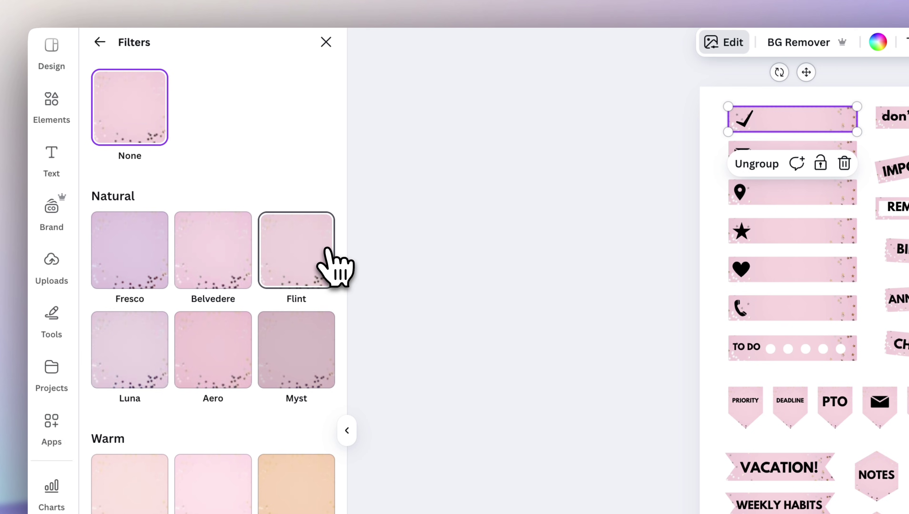
click(137, 268)
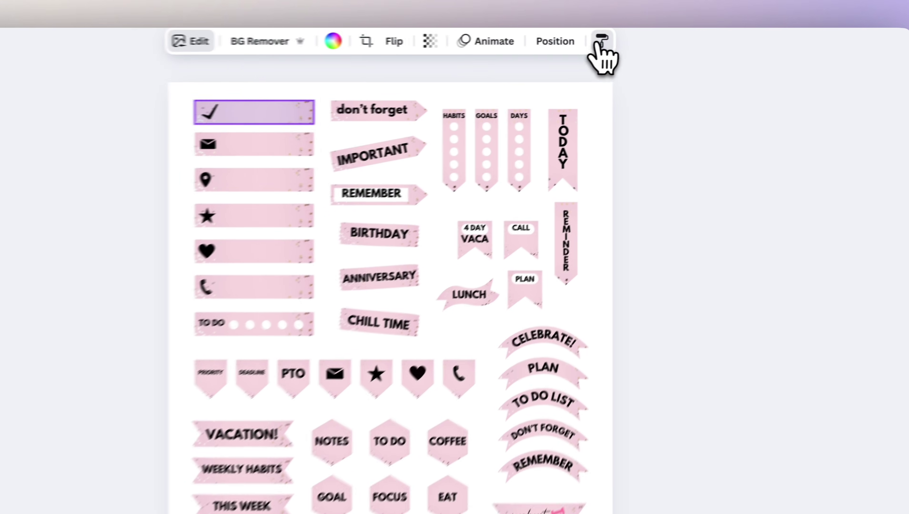
Copy the lavender style onto CELEBRATE! and VACATION!, and the peach style onto GOAL, FOCUS and EAT.
click(688, 36)
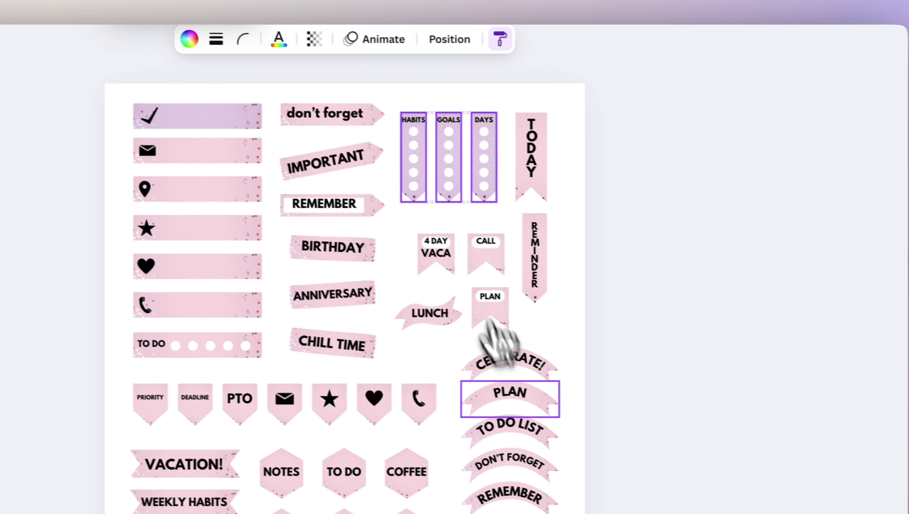
click(554, 365)
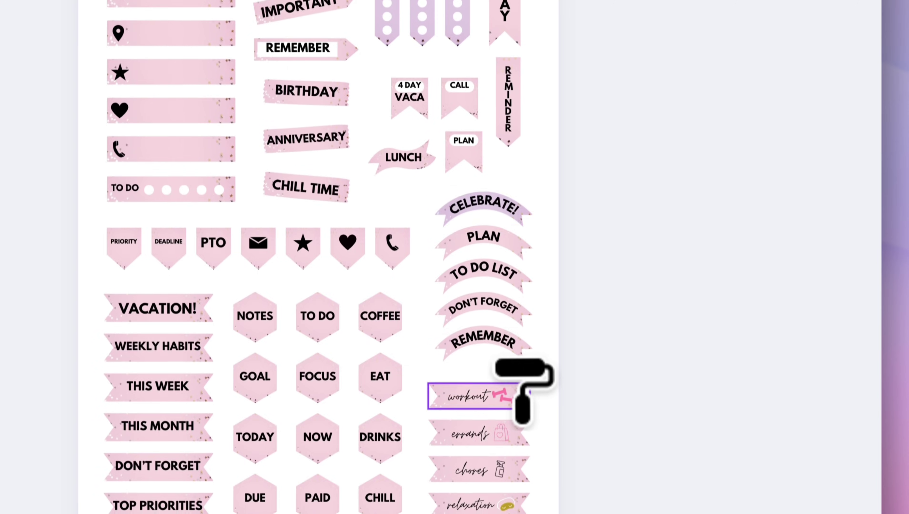
click(487, 390)
click(547, 35)
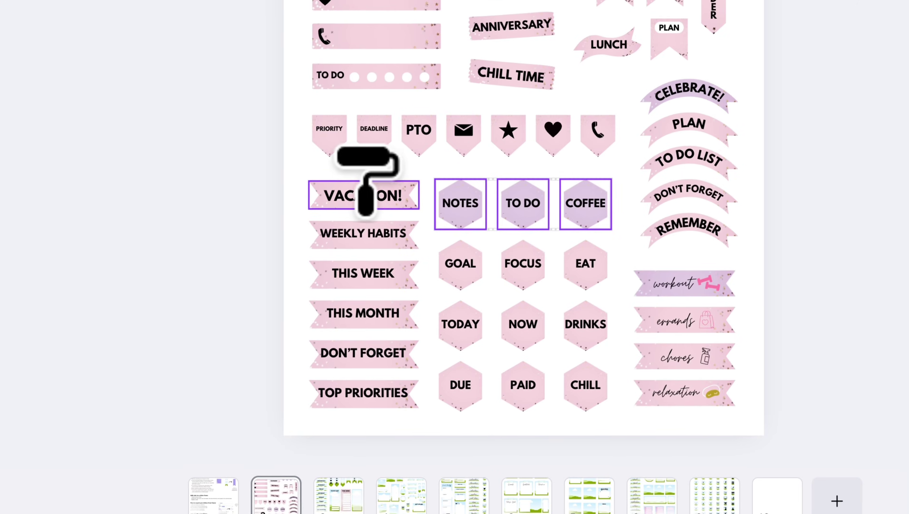
click(366, 196)
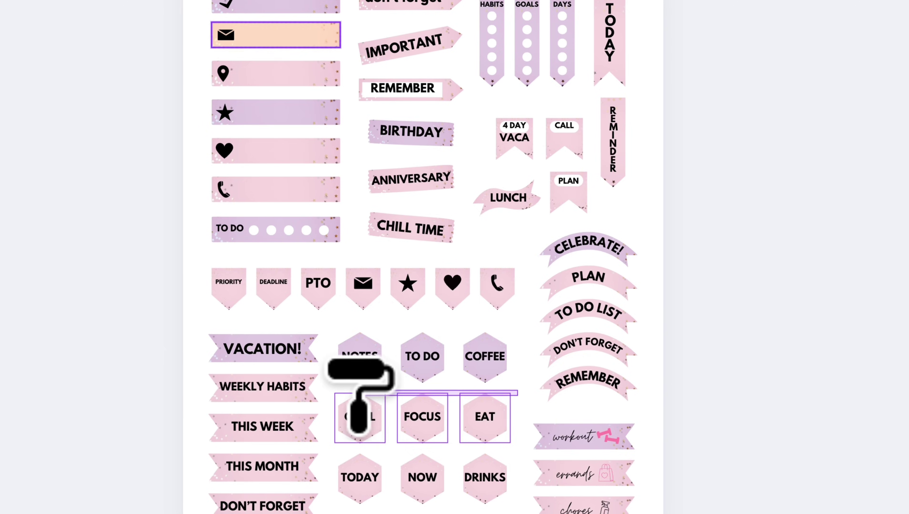
click(358, 418)
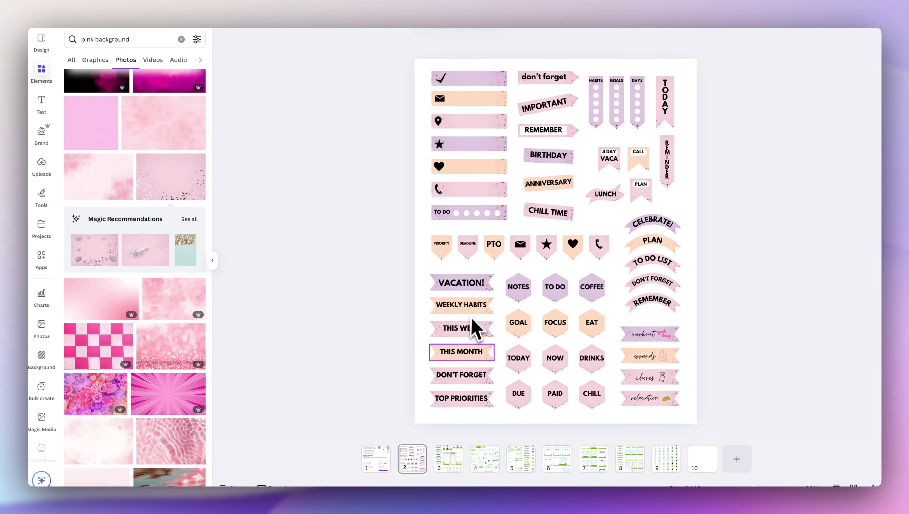
Add the pink star photo to page 3 beside MONDAY and select the heart ribbon for editing.
click(450, 466)
click(171, 174)
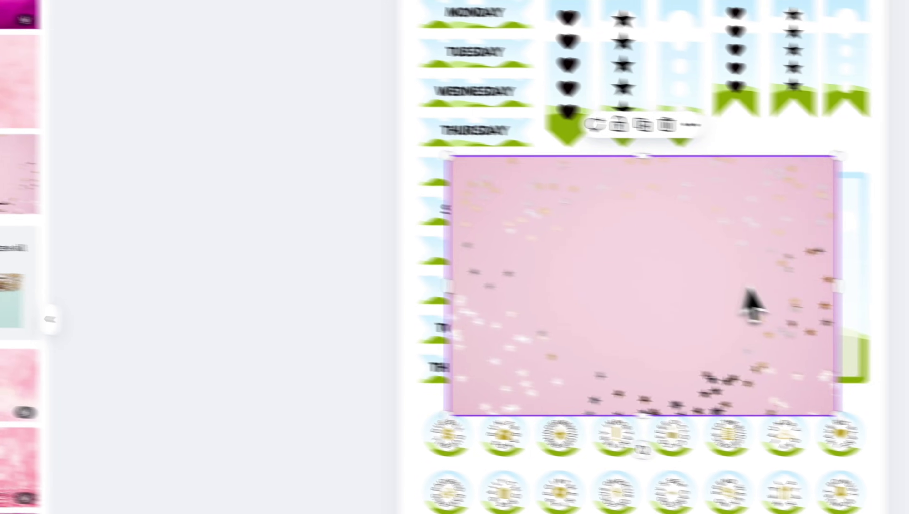
drag(746, 300, 383, 376)
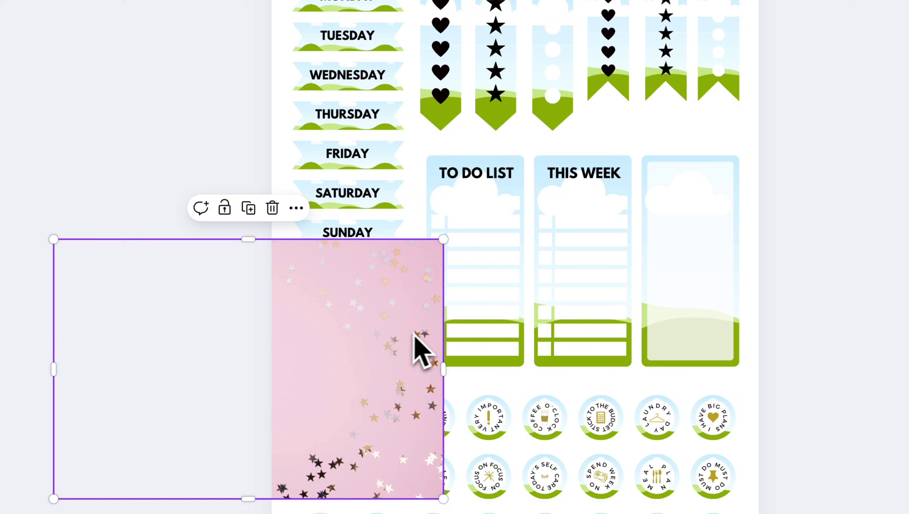
drag(417, 331, 446, 152)
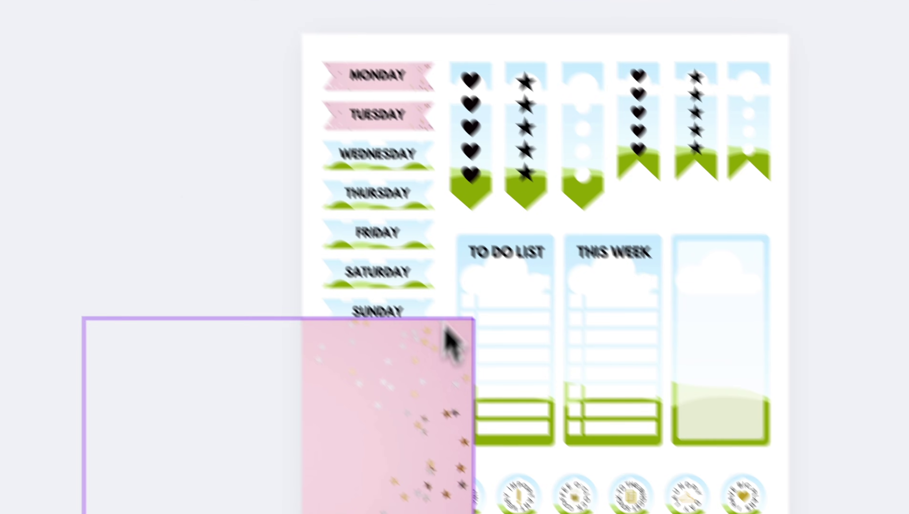
drag(450, 341, 342, 216)
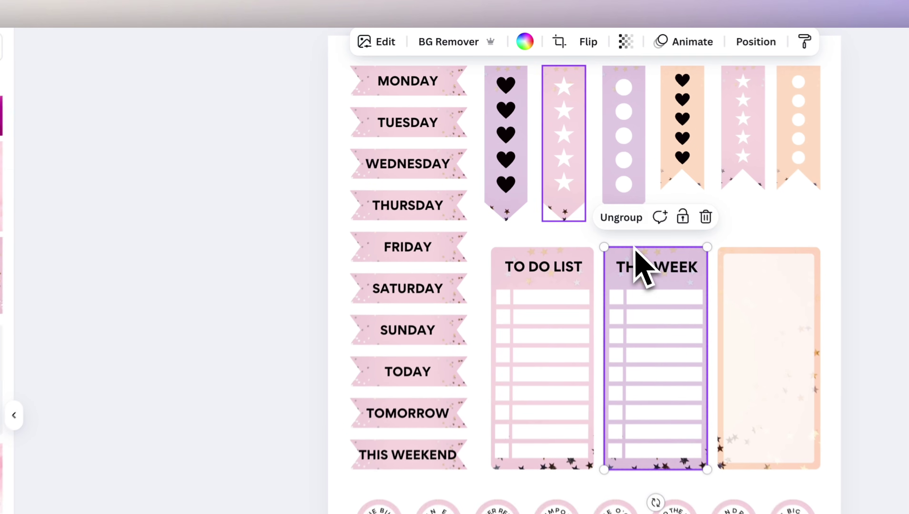
click(508, 140)
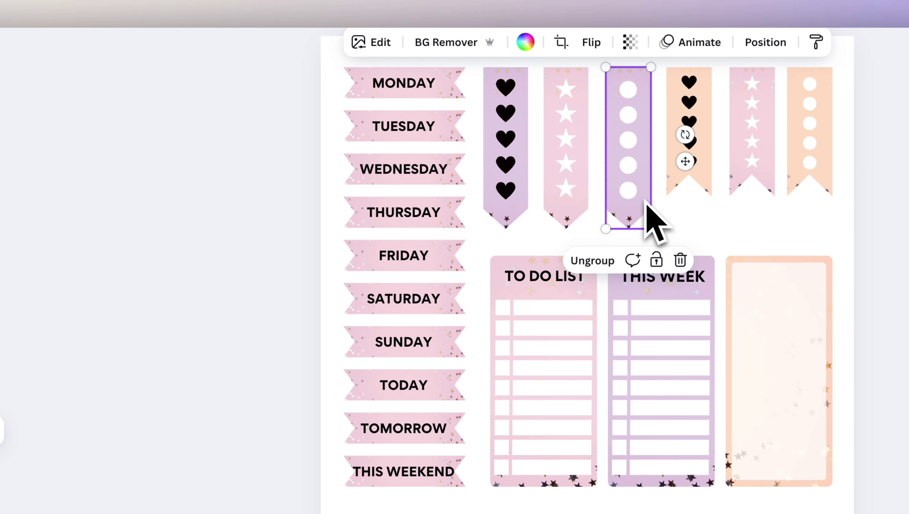
click(378, 44)
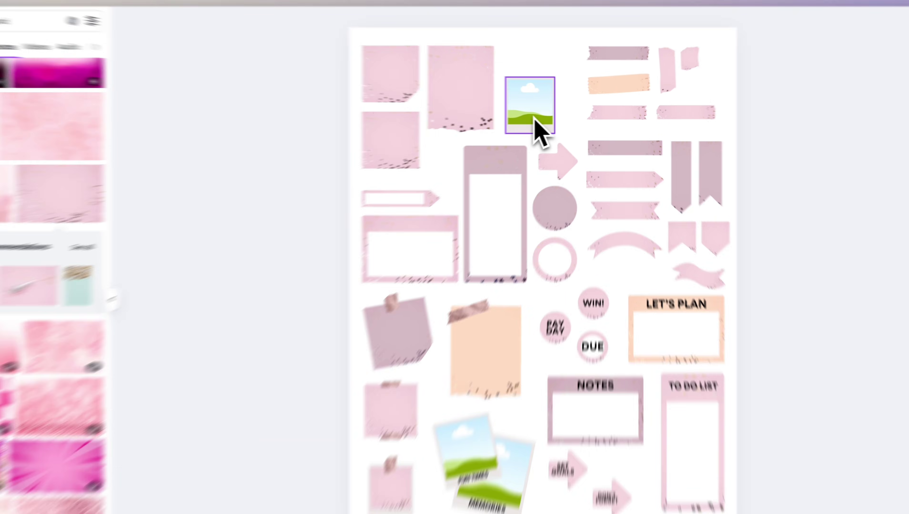
Select page 4's photo stickers, then search photos for 'desert' and scroll the results.
click(547, 119)
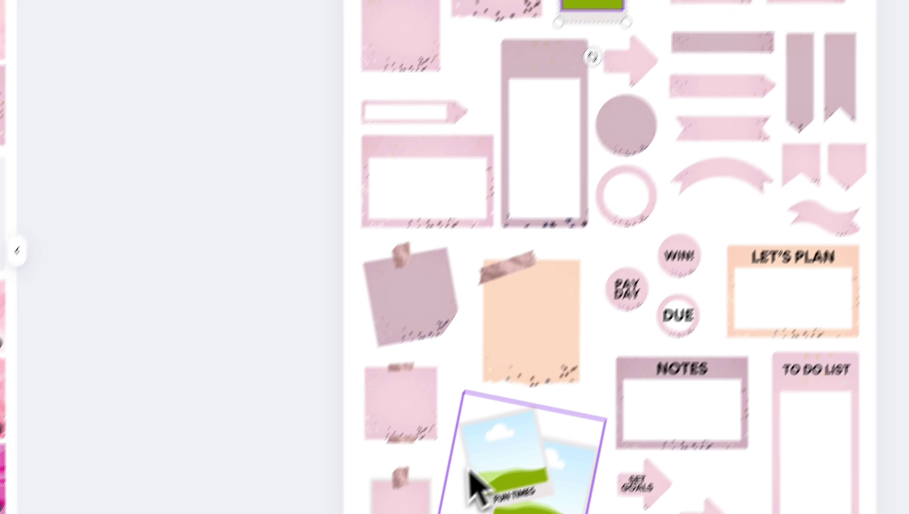
click(475, 484)
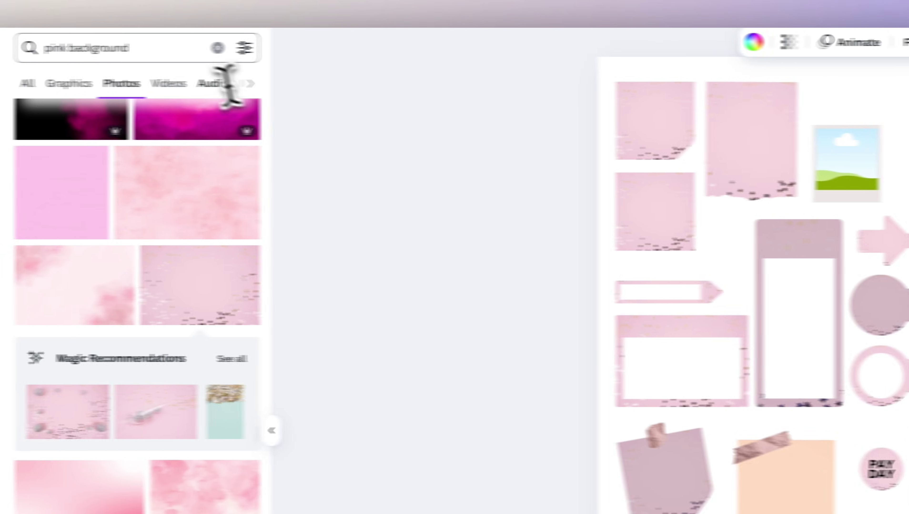
text(desert)
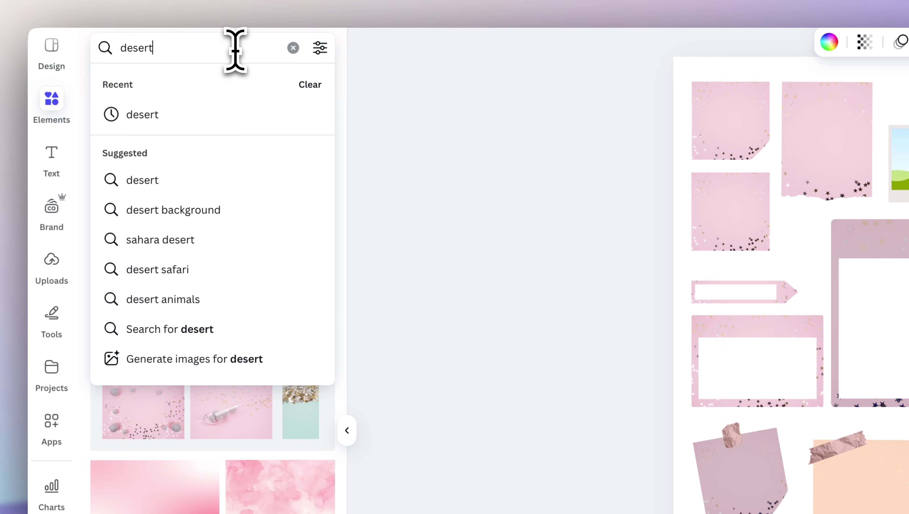
key(Return)
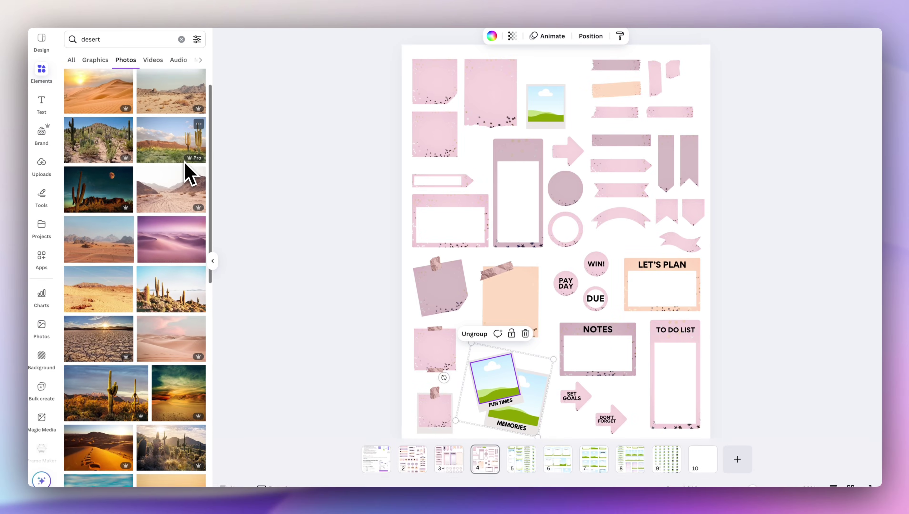
scroll(304, 274, down, 5)
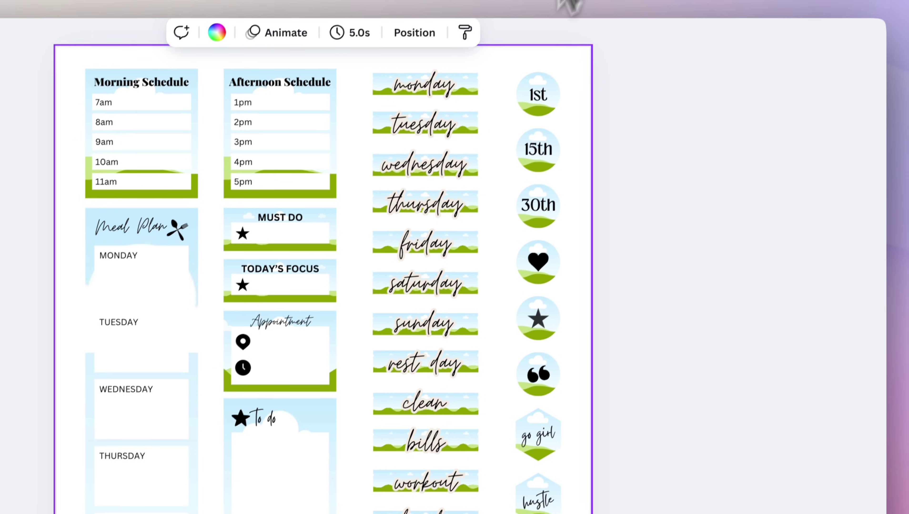
Replace the landscape photo in the top-right tape frame with the crumpled pink paper.
key(ctrl+a)
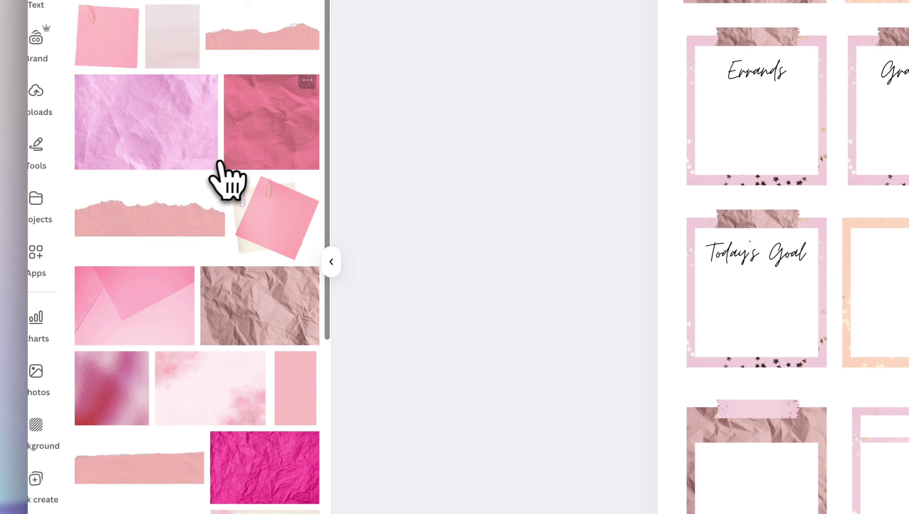
scroll(300, 242, down, 2)
click(257, 233)
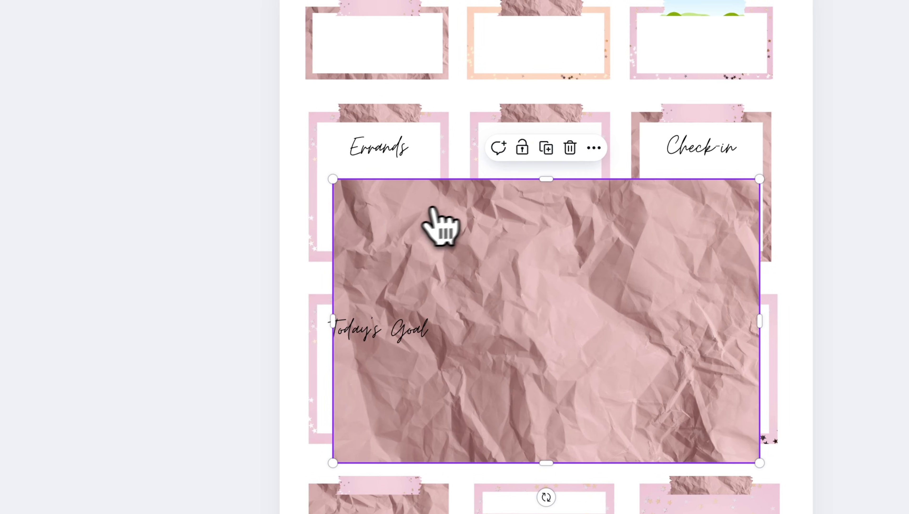
drag(436, 227, 718, 7)
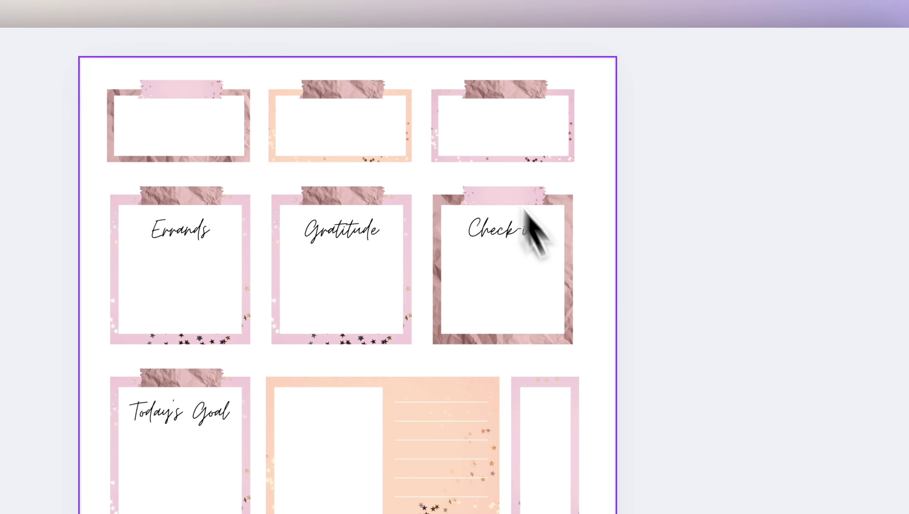
Browse the page thumbnails and return to page 2 of the bundle.
click(345, 436)
scroll(344, 438, down, 15)
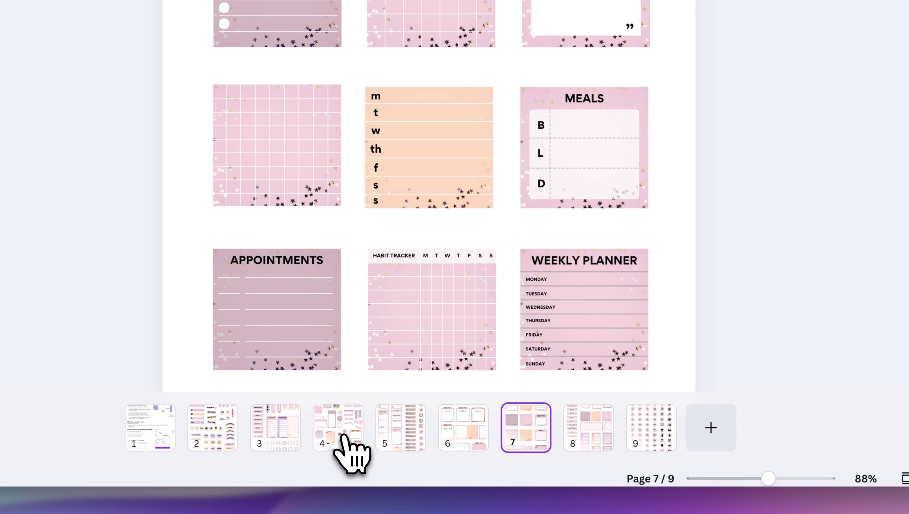
scroll(346, 446, down, 10)
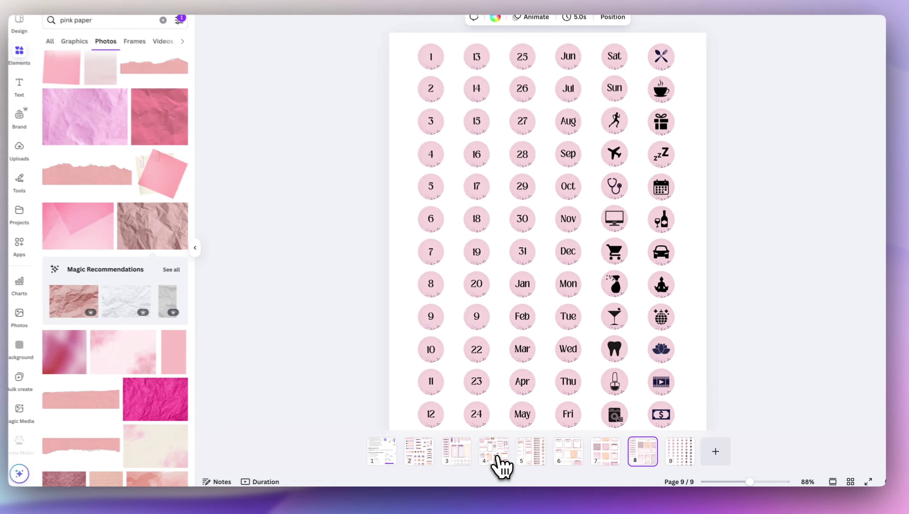
scroll(345, 447, up, 10)
scroll(506, 466, up, 2)
click(504, 460)
scroll(504, 460, up, 2)
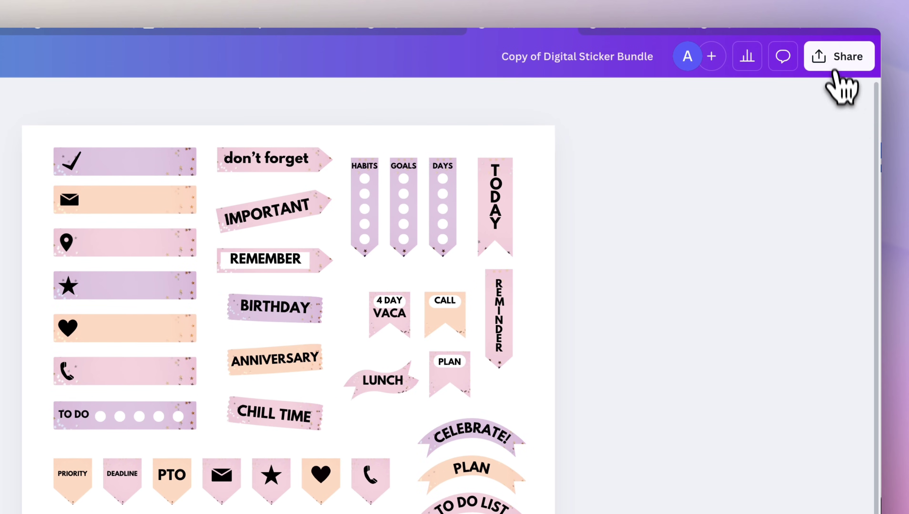
Set the PNG download to size 2 with transparent background and Page 1 deselected.
click(836, 68)
click(609, 344)
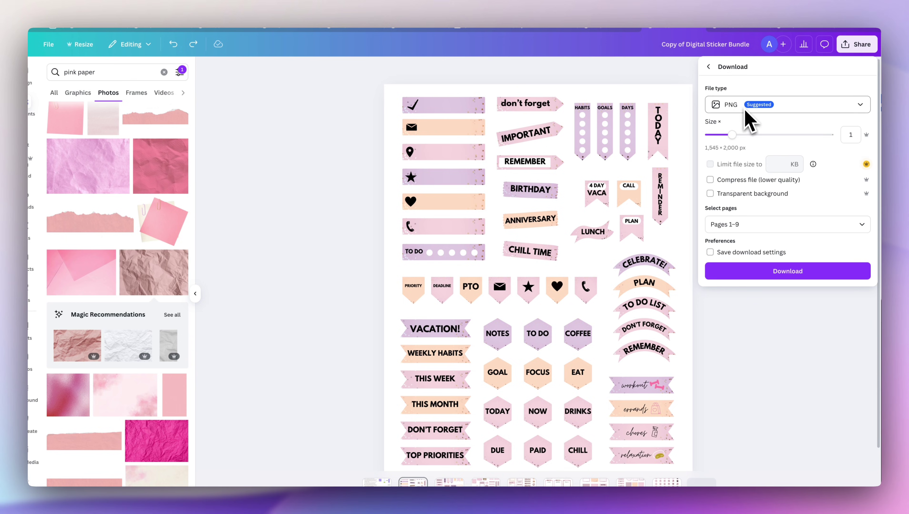
click(850, 135)
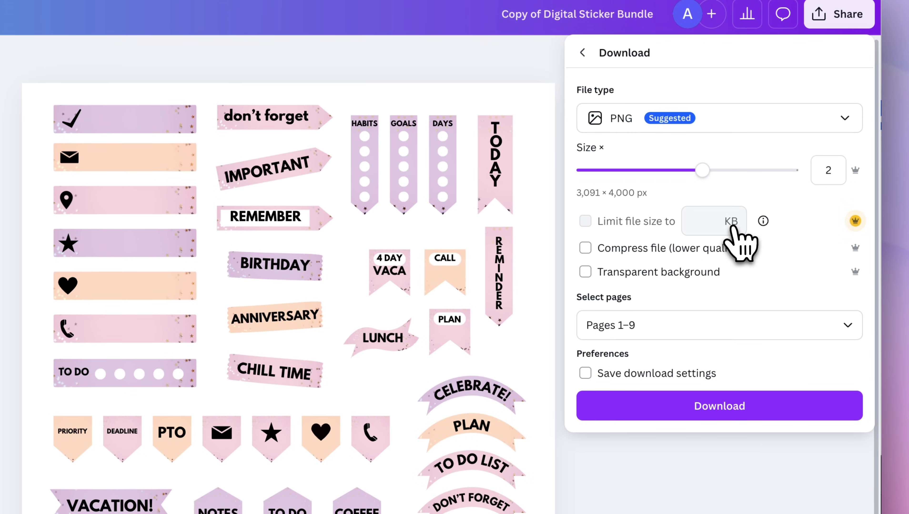
click(735, 330)
click(597, 463)
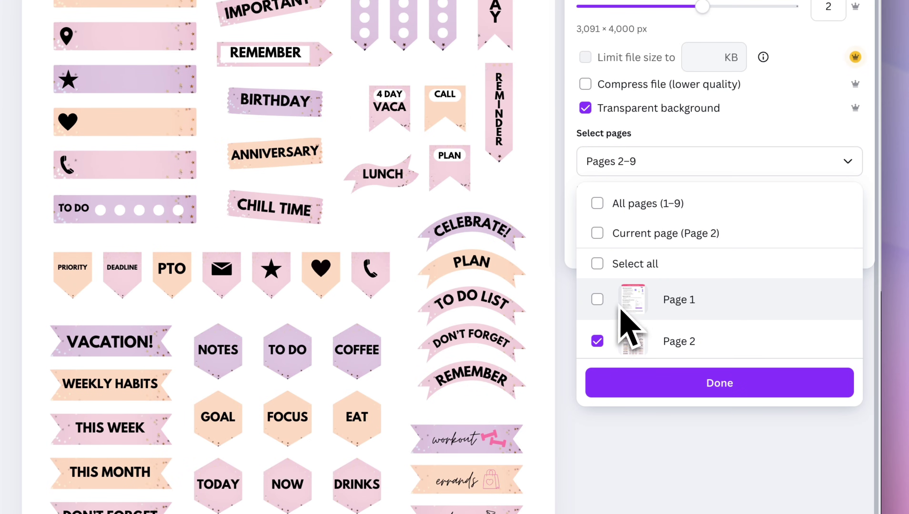
scroll(634, 315, down, 2)
scroll(641, 315, up, 2)
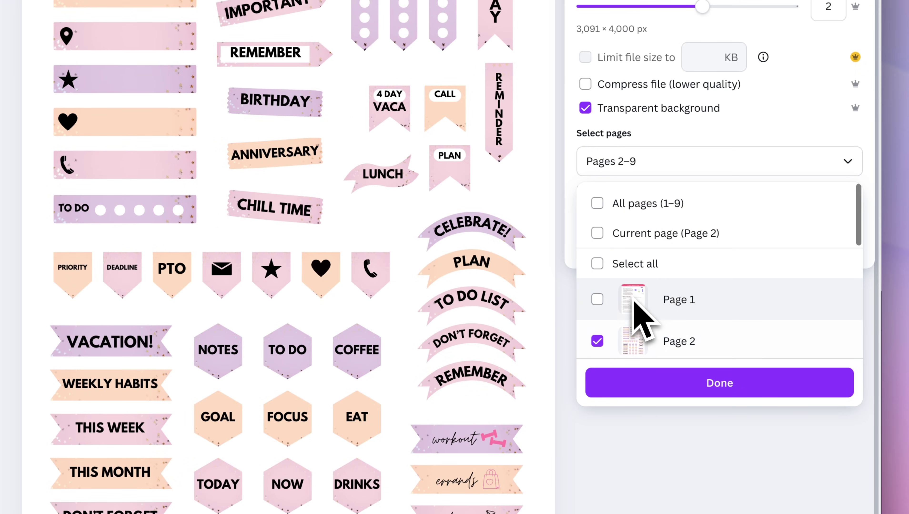
click(811, 388)
Download the PNGs, then preview each sticker sheet, including 3.png, in Quick Look.
click(760, 245)
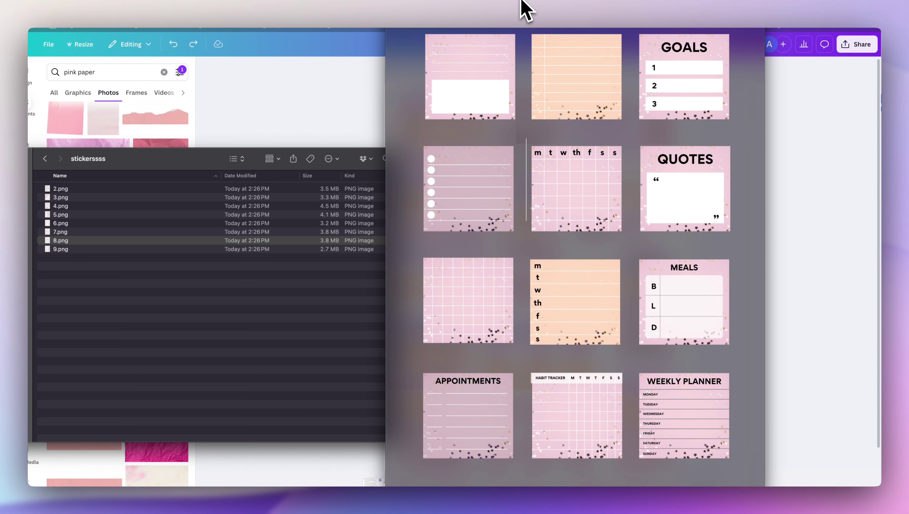
key(Down)
key(Down)
key(Up)
key(Up)
key(Up)
key(Up)
key(Up)
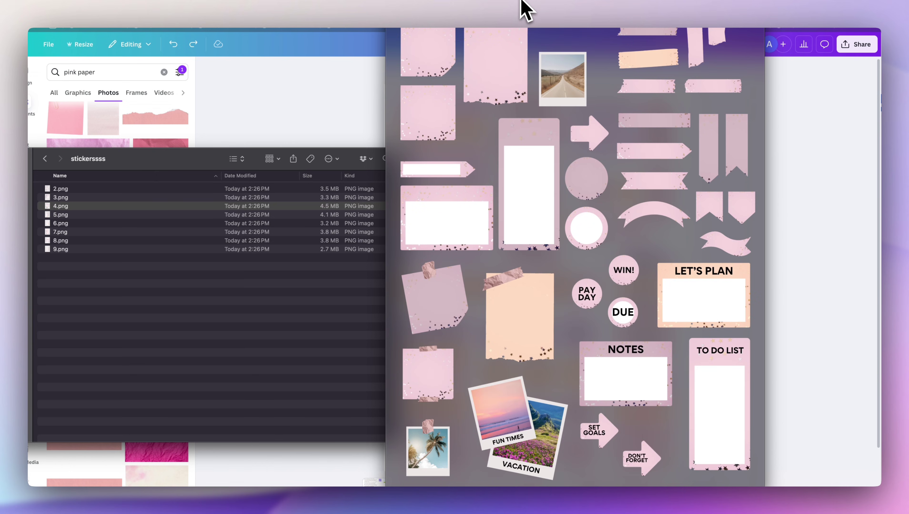
key(Up)
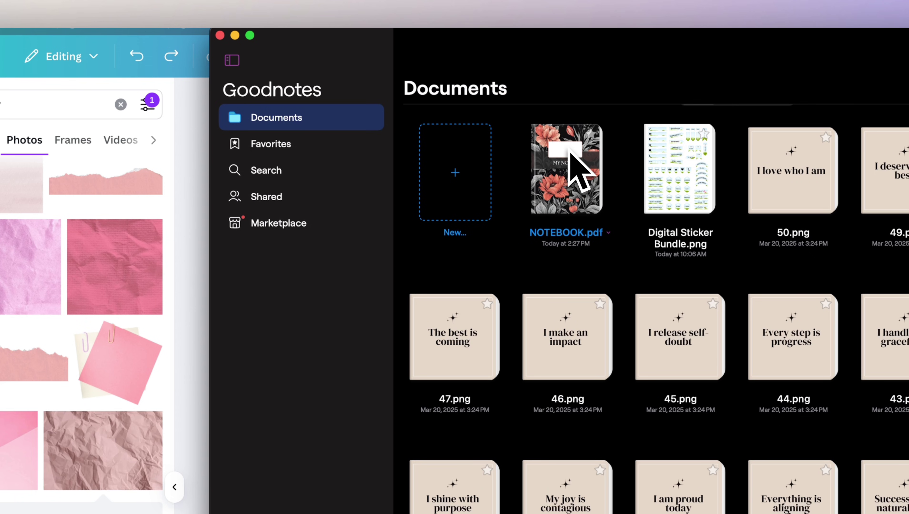
Open NOTEBOOK.pdf, scroll to a blank lined page and switch on editing mode.
click(570, 153)
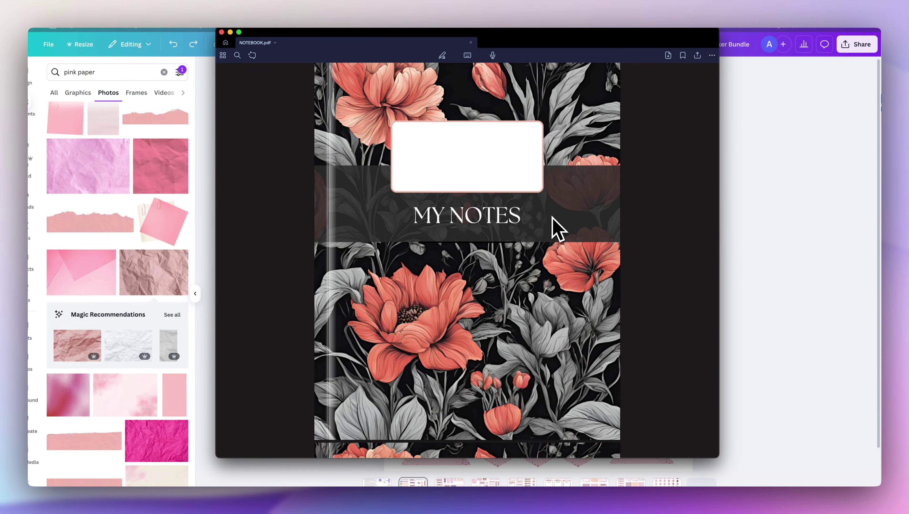
scroll(519, 186, down, 5)
scroll(518, 185, down, 10)
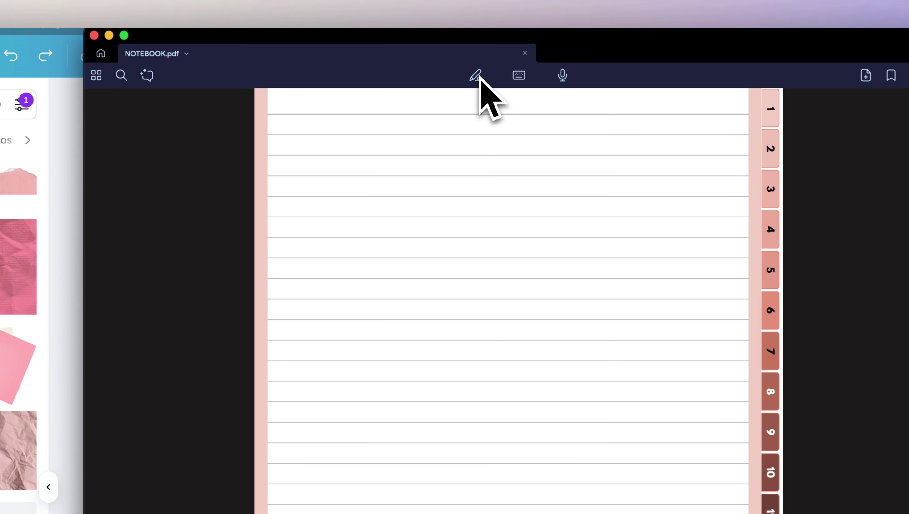
click(475, 76)
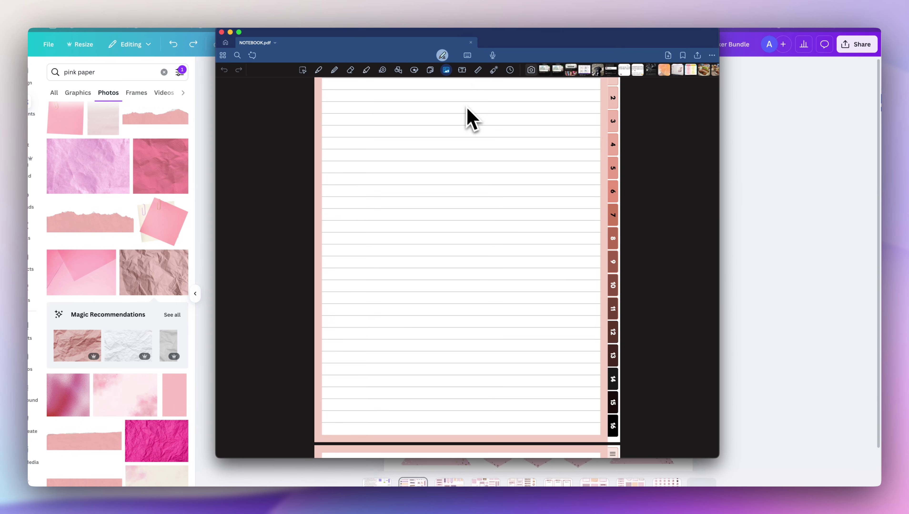
scroll(467, 119, down, 1)
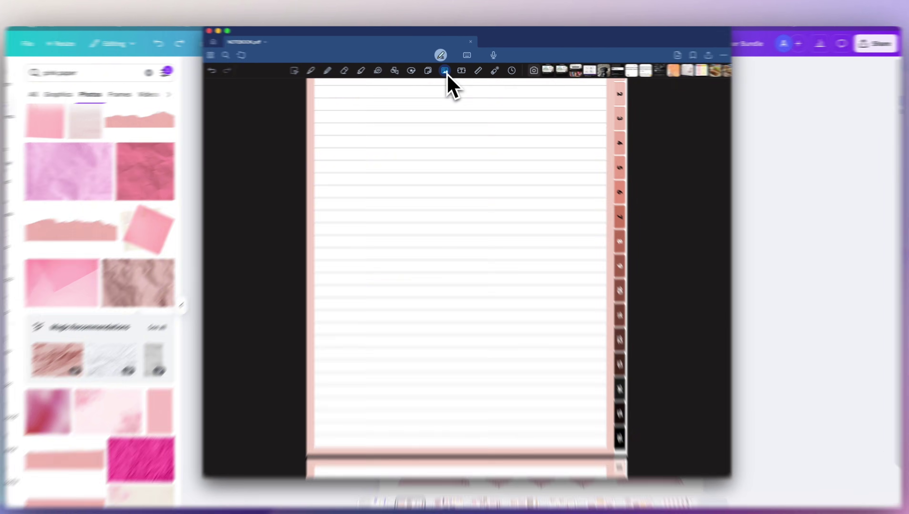
Insert 2.png from a file, move it toward the page top and enlarge it about 1.5x.
click(446, 70)
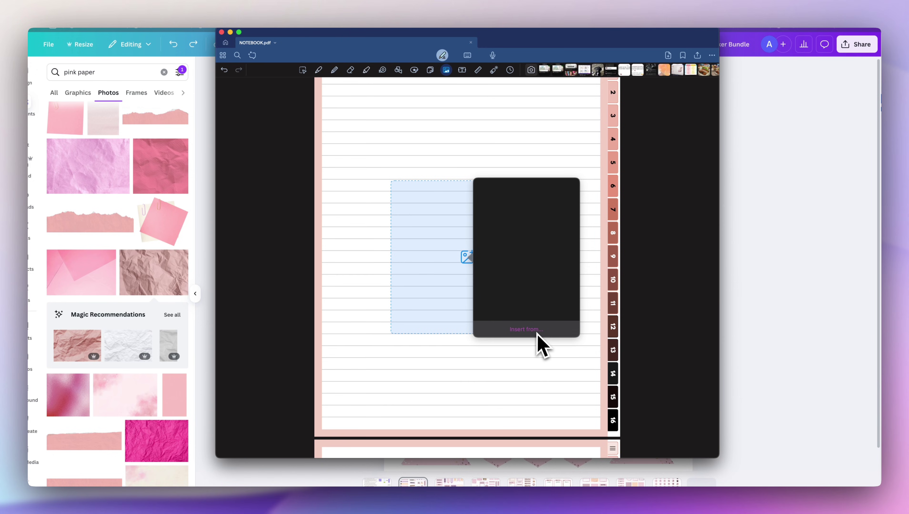
click(537, 335)
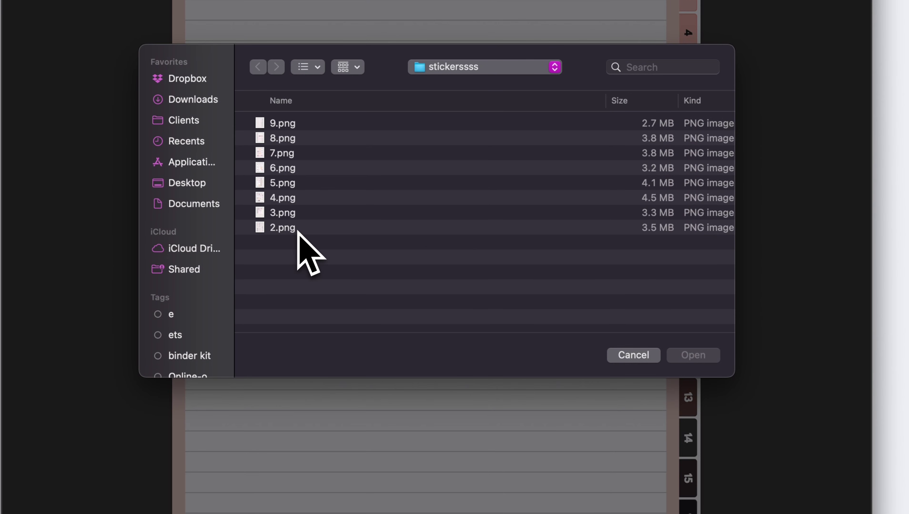
click(298, 228)
click(693, 355)
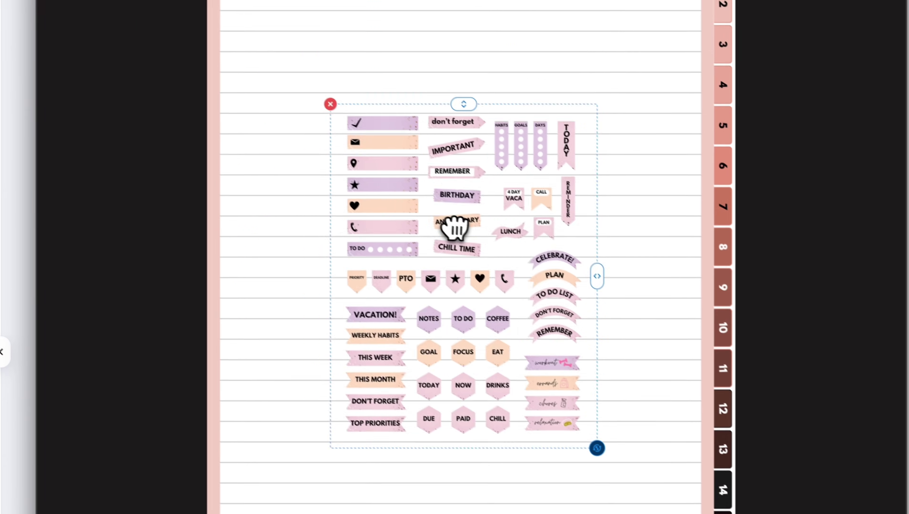
drag(454, 226, 406, 162)
drag(507, 351, 554, 410)
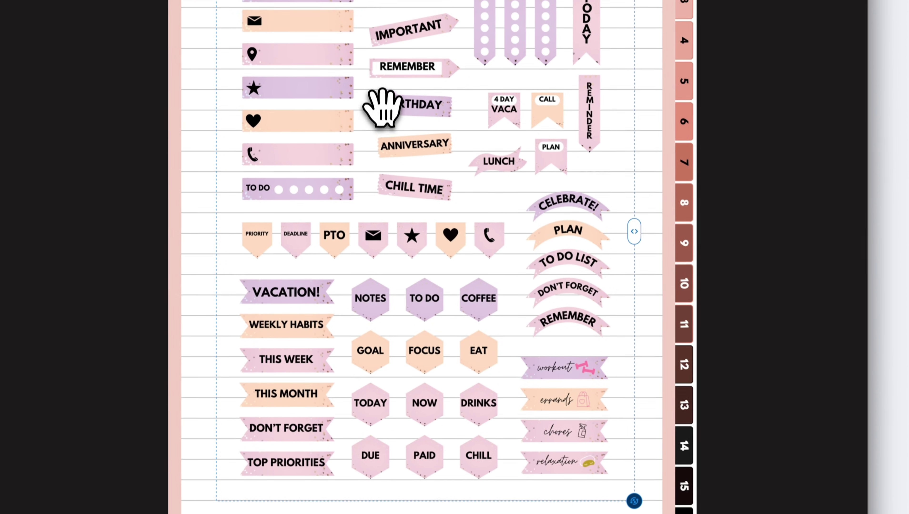
Freehand-crop the sticker sheet down to just the CHILL hexagon.
right_click(394, 81)
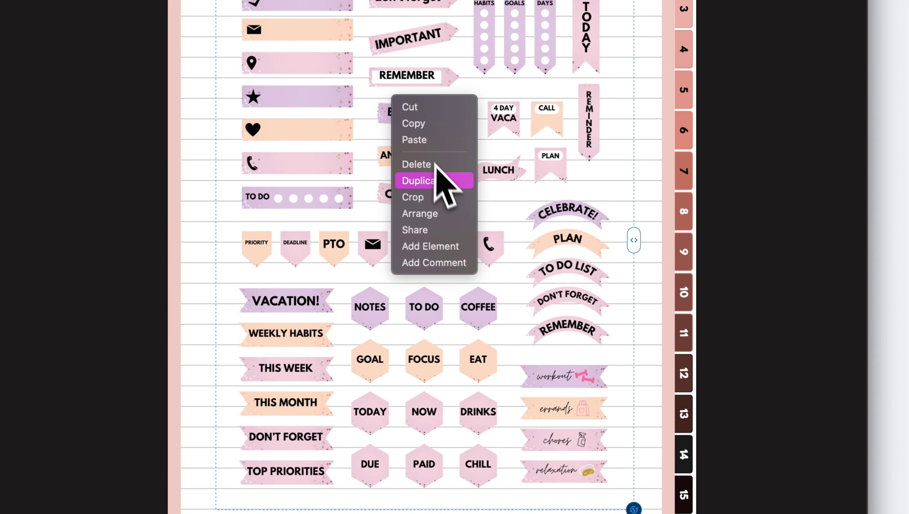
click(439, 199)
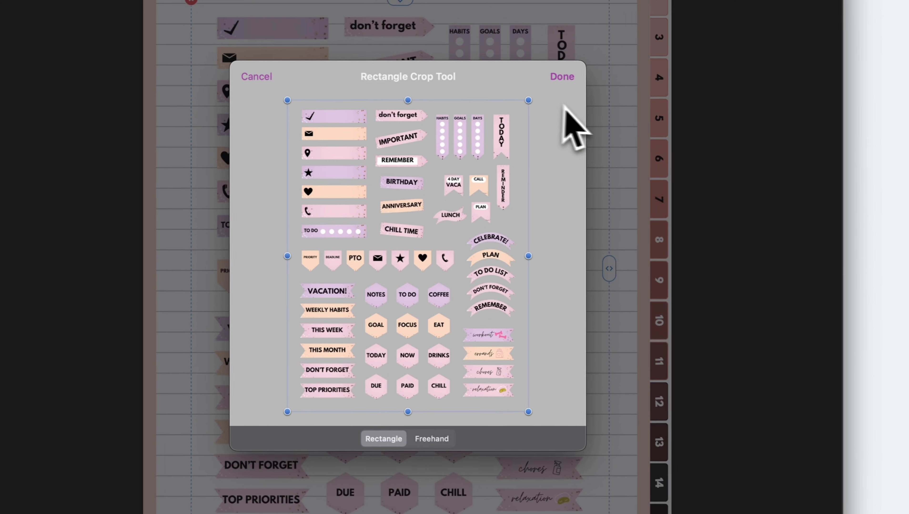
drag(529, 100, 350, 395)
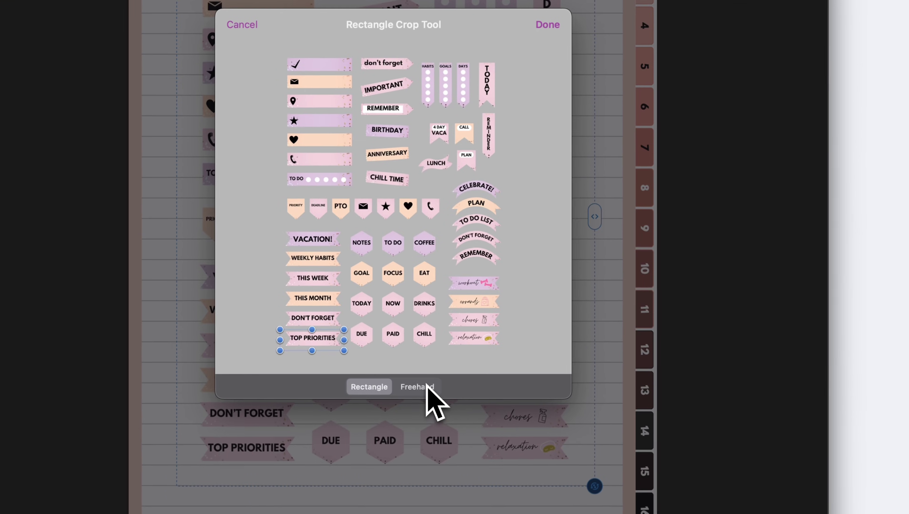
click(393, 465)
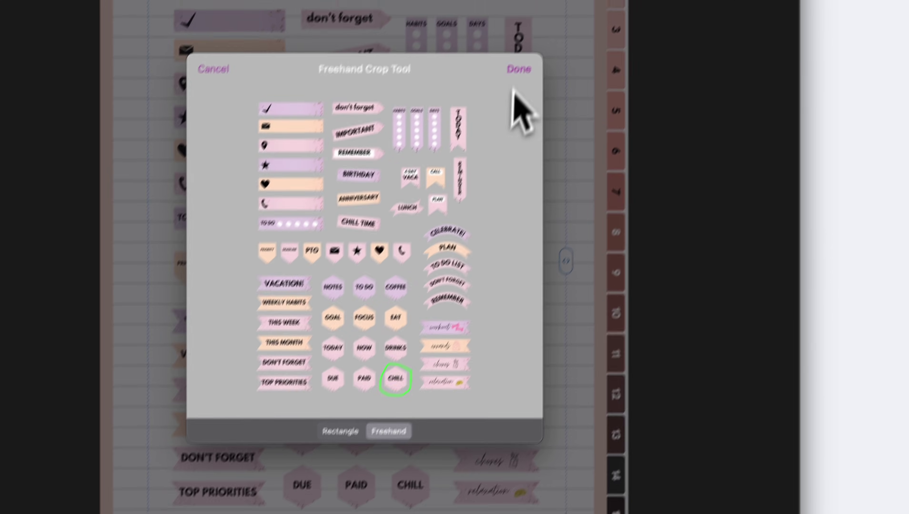
click(548, 23)
Shrink and tilt CHILL at the page's upper right, then shrink the day-columns sheet.
drag(451, 272, 420, 238)
drag(374, 203, 531, 61)
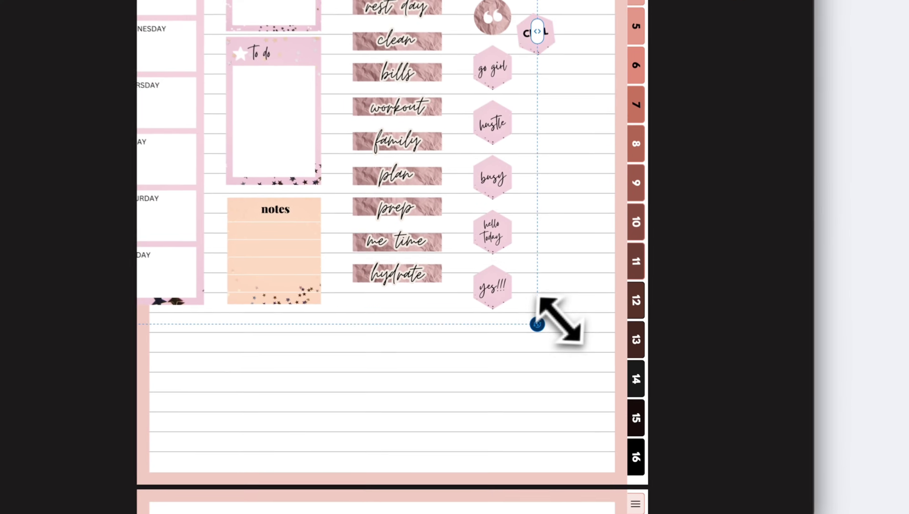
mouse_move(537, 324)
mouse_down()
mouse_move(609, 422)
mouse_move(517, 339)
mouse_move(531, 340)
mouse_up()
Rectangle-crop the weekly planner sheet, pulling the handles in to just the To-do card.
right_click(320, 144)
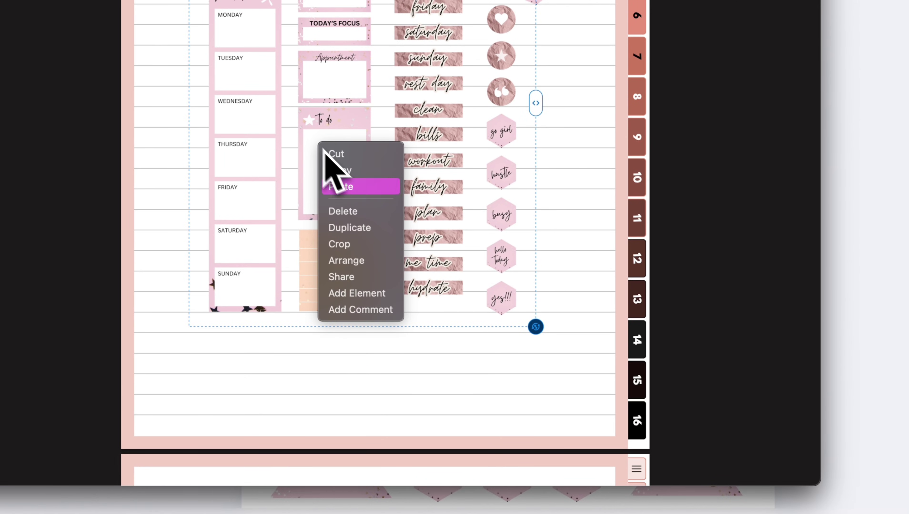
click(395, 249)
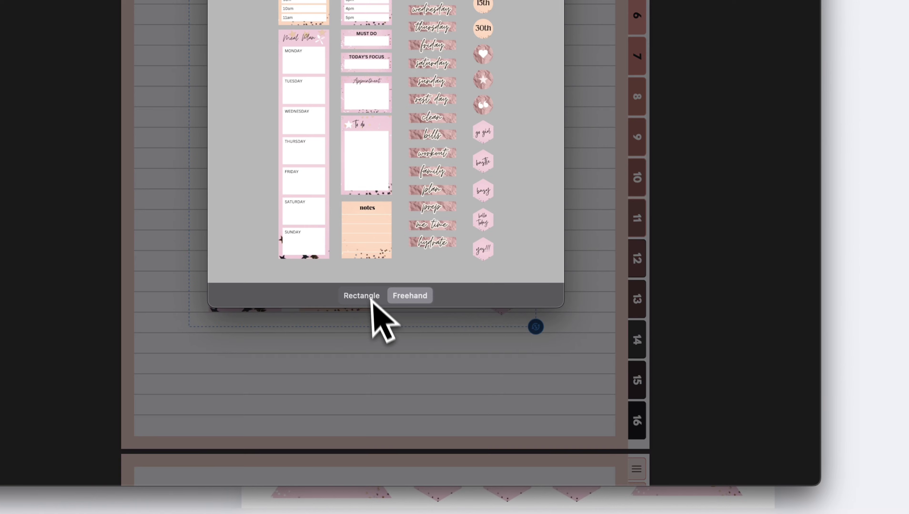
click(374, 297)
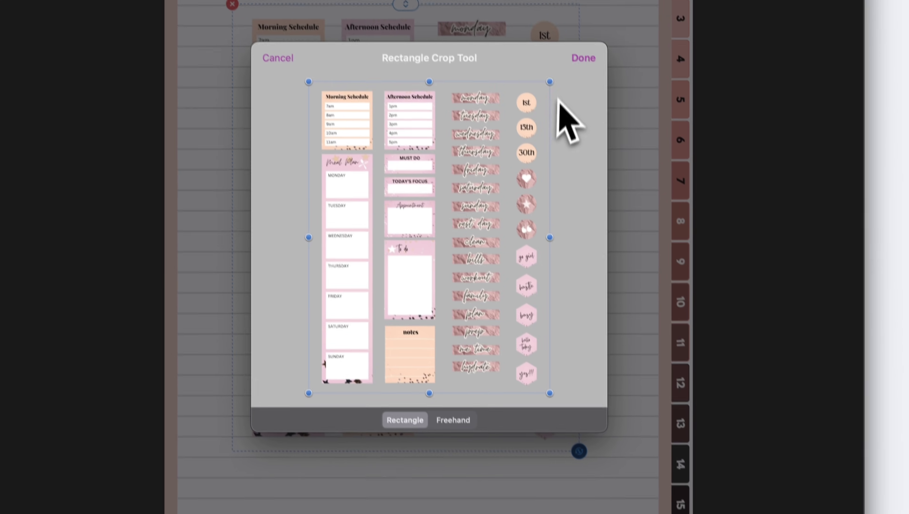
drag(554, 104, 452, 258)
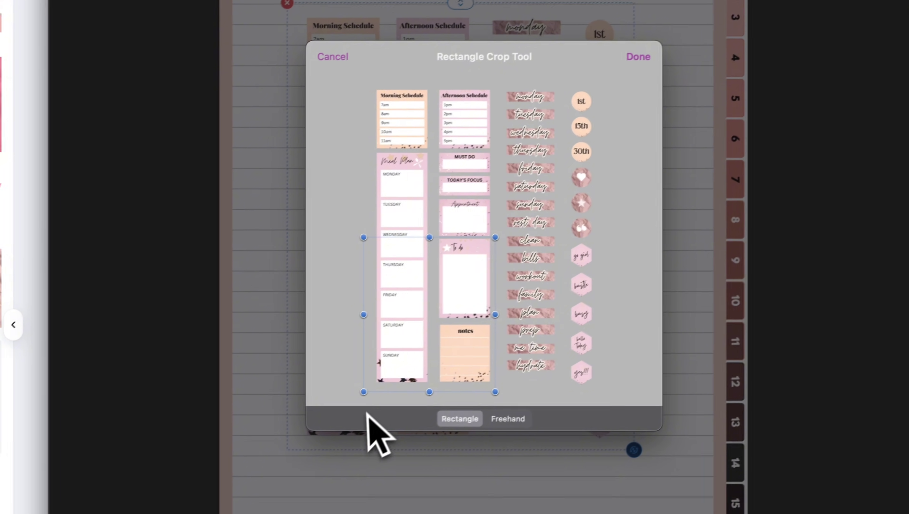
drag(316, 413, 387, 343)
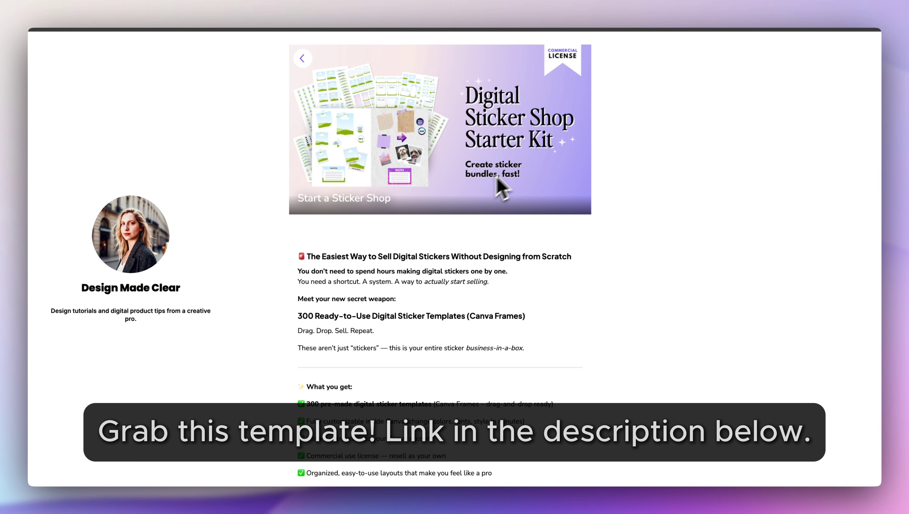
Scroll through the Digital Sticker Shop Starter Kit sales page and its bundle previews.
scroll(492, 182, down, 10)
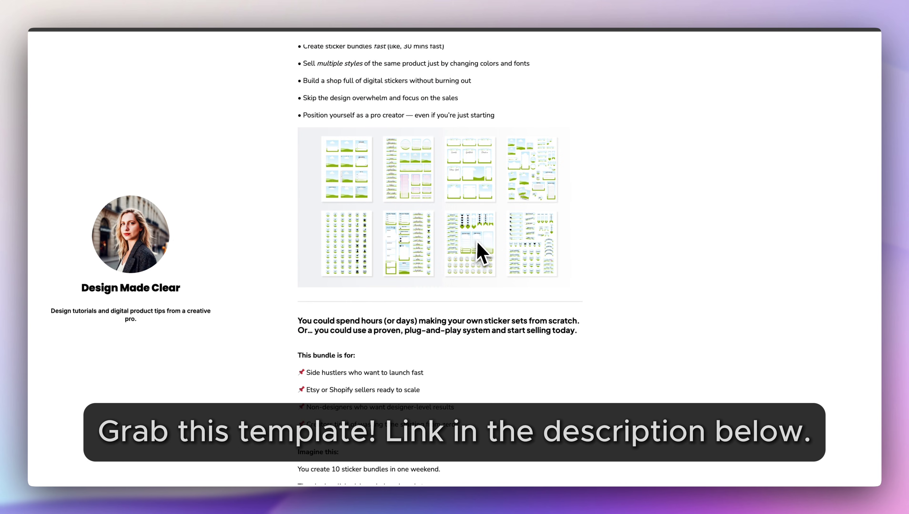
scroll(478, 249, down, 12)
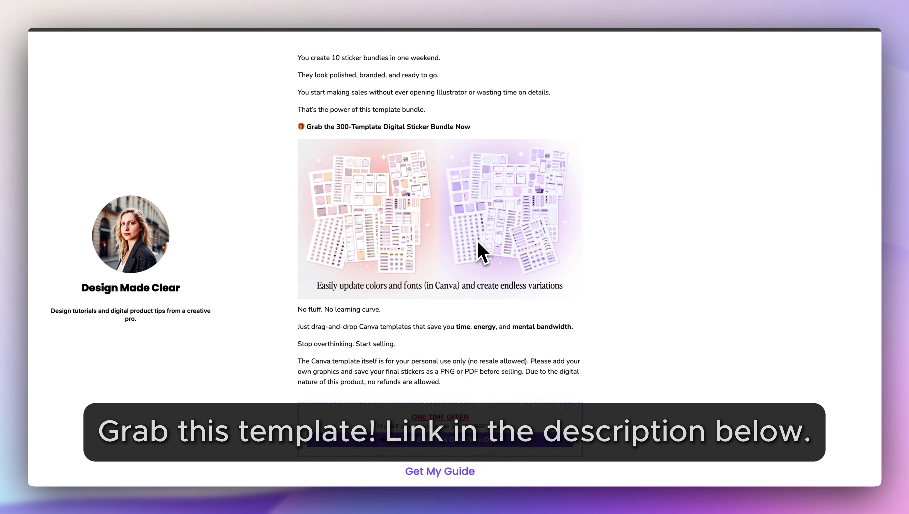
scroll(413, 283, up, 4)
scroll(413, 283, down, 1)
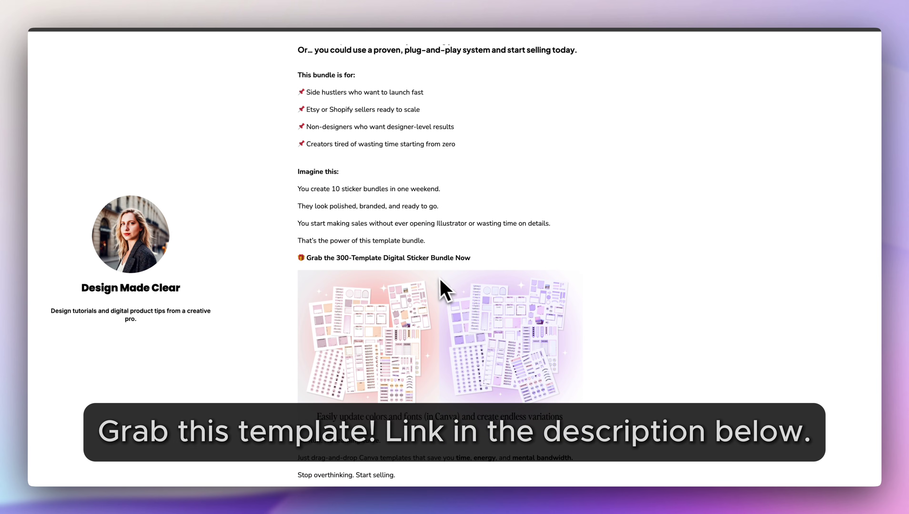